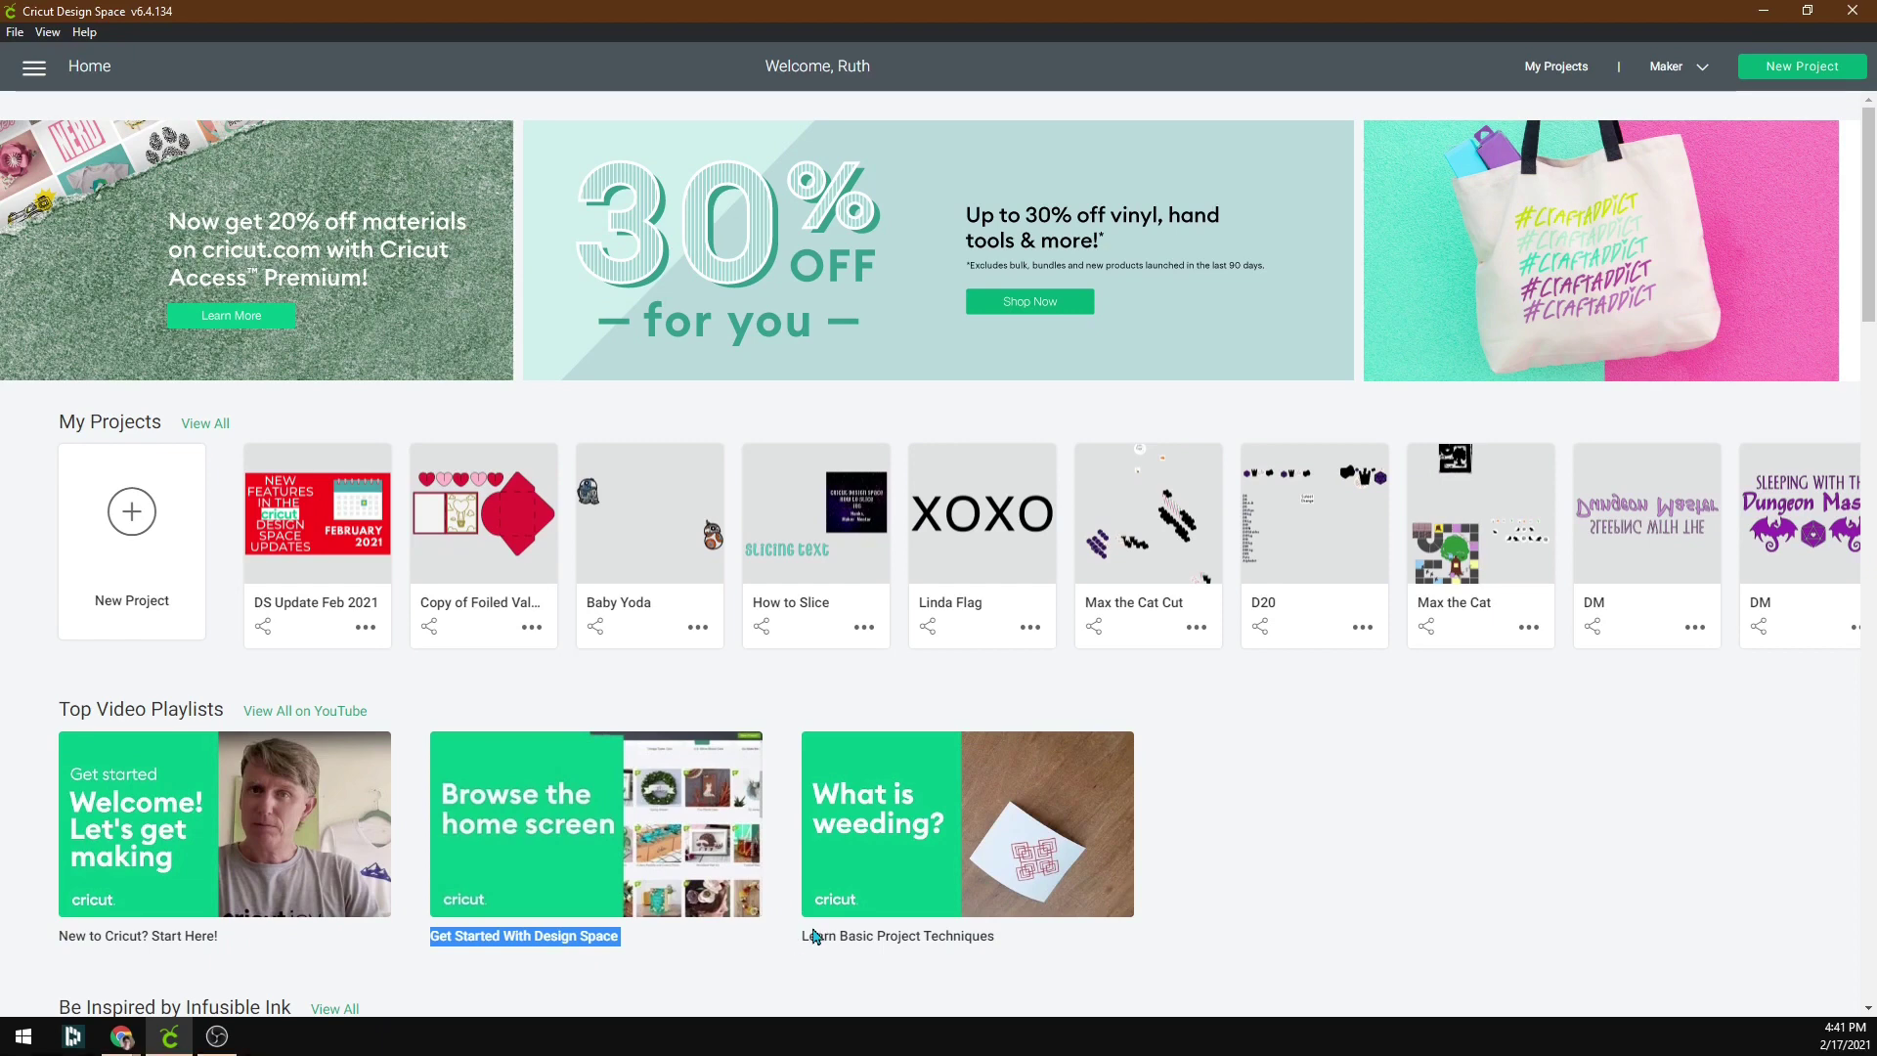
{"action": "left_click_drag", "start_coordinate": [815, 935], "coordinate": [1012, 946]}
{"action": "left_click", "coordinate": [1004, 946]}
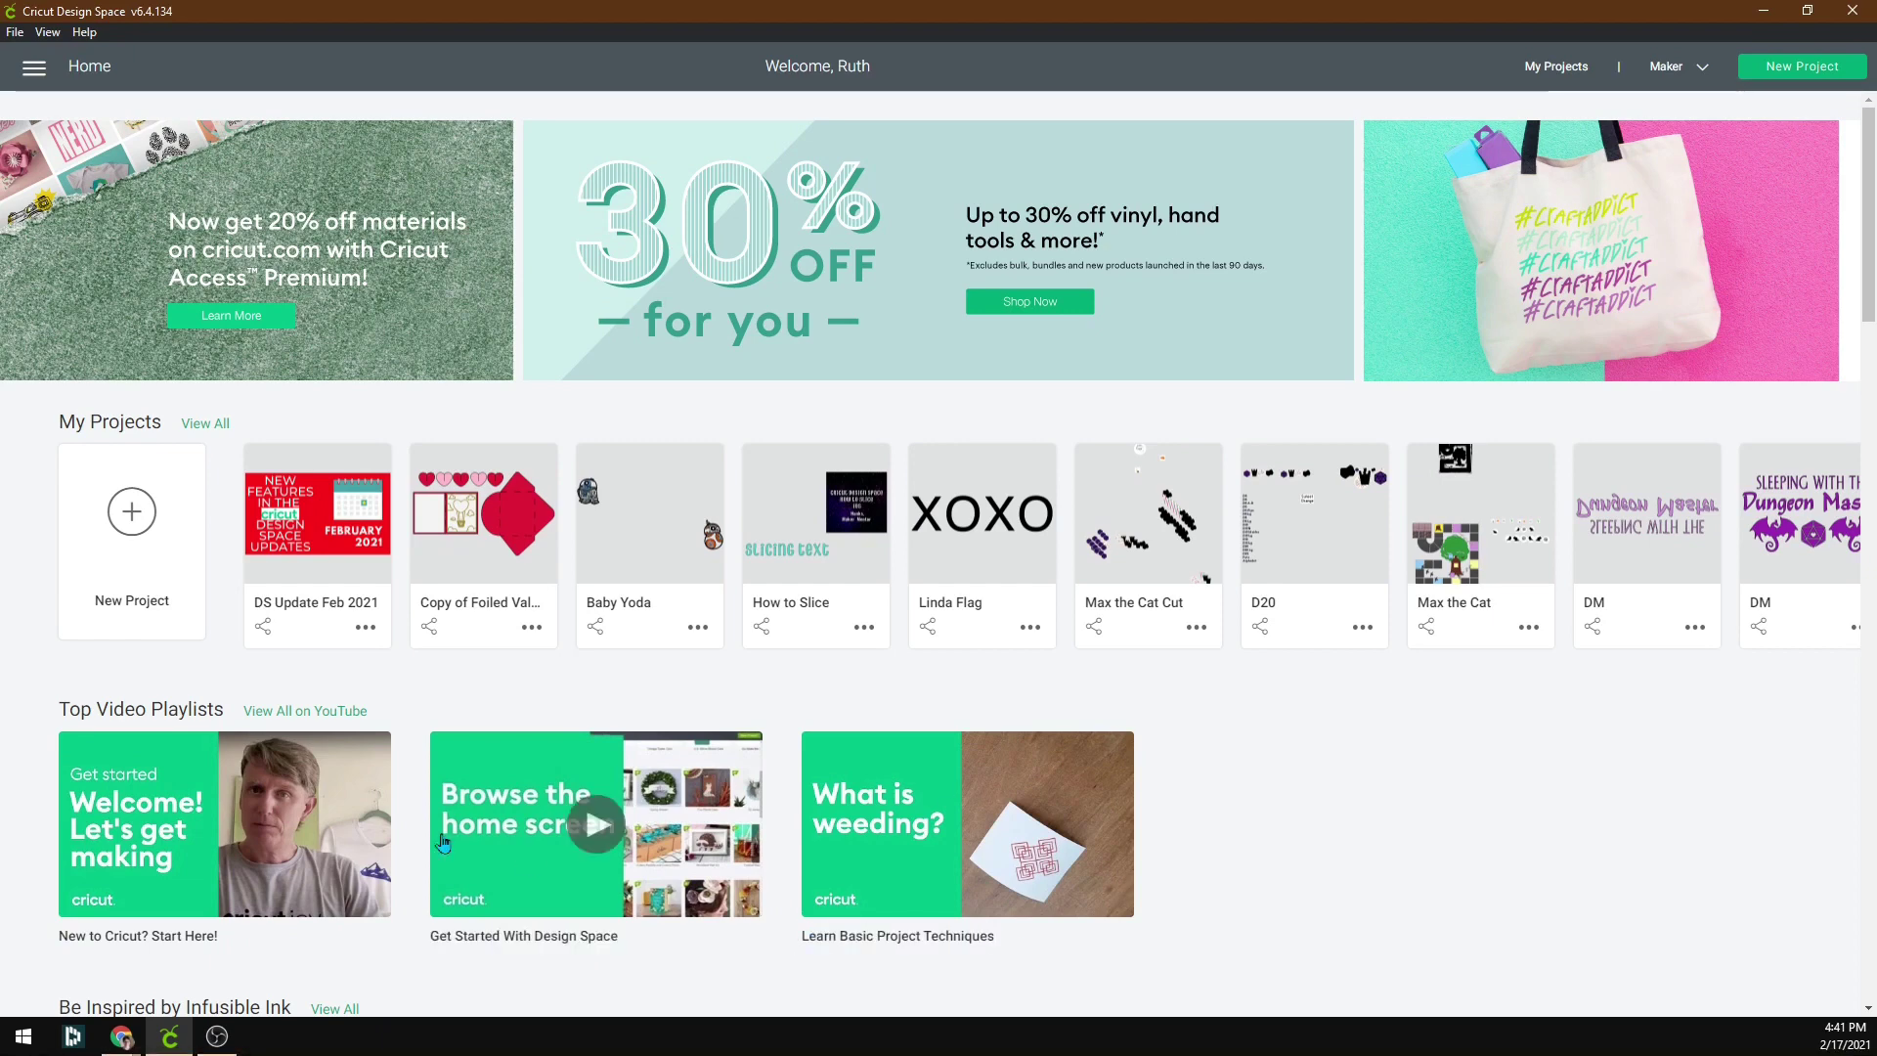
{"action": "left_click", "coordinate": [222, 826]}
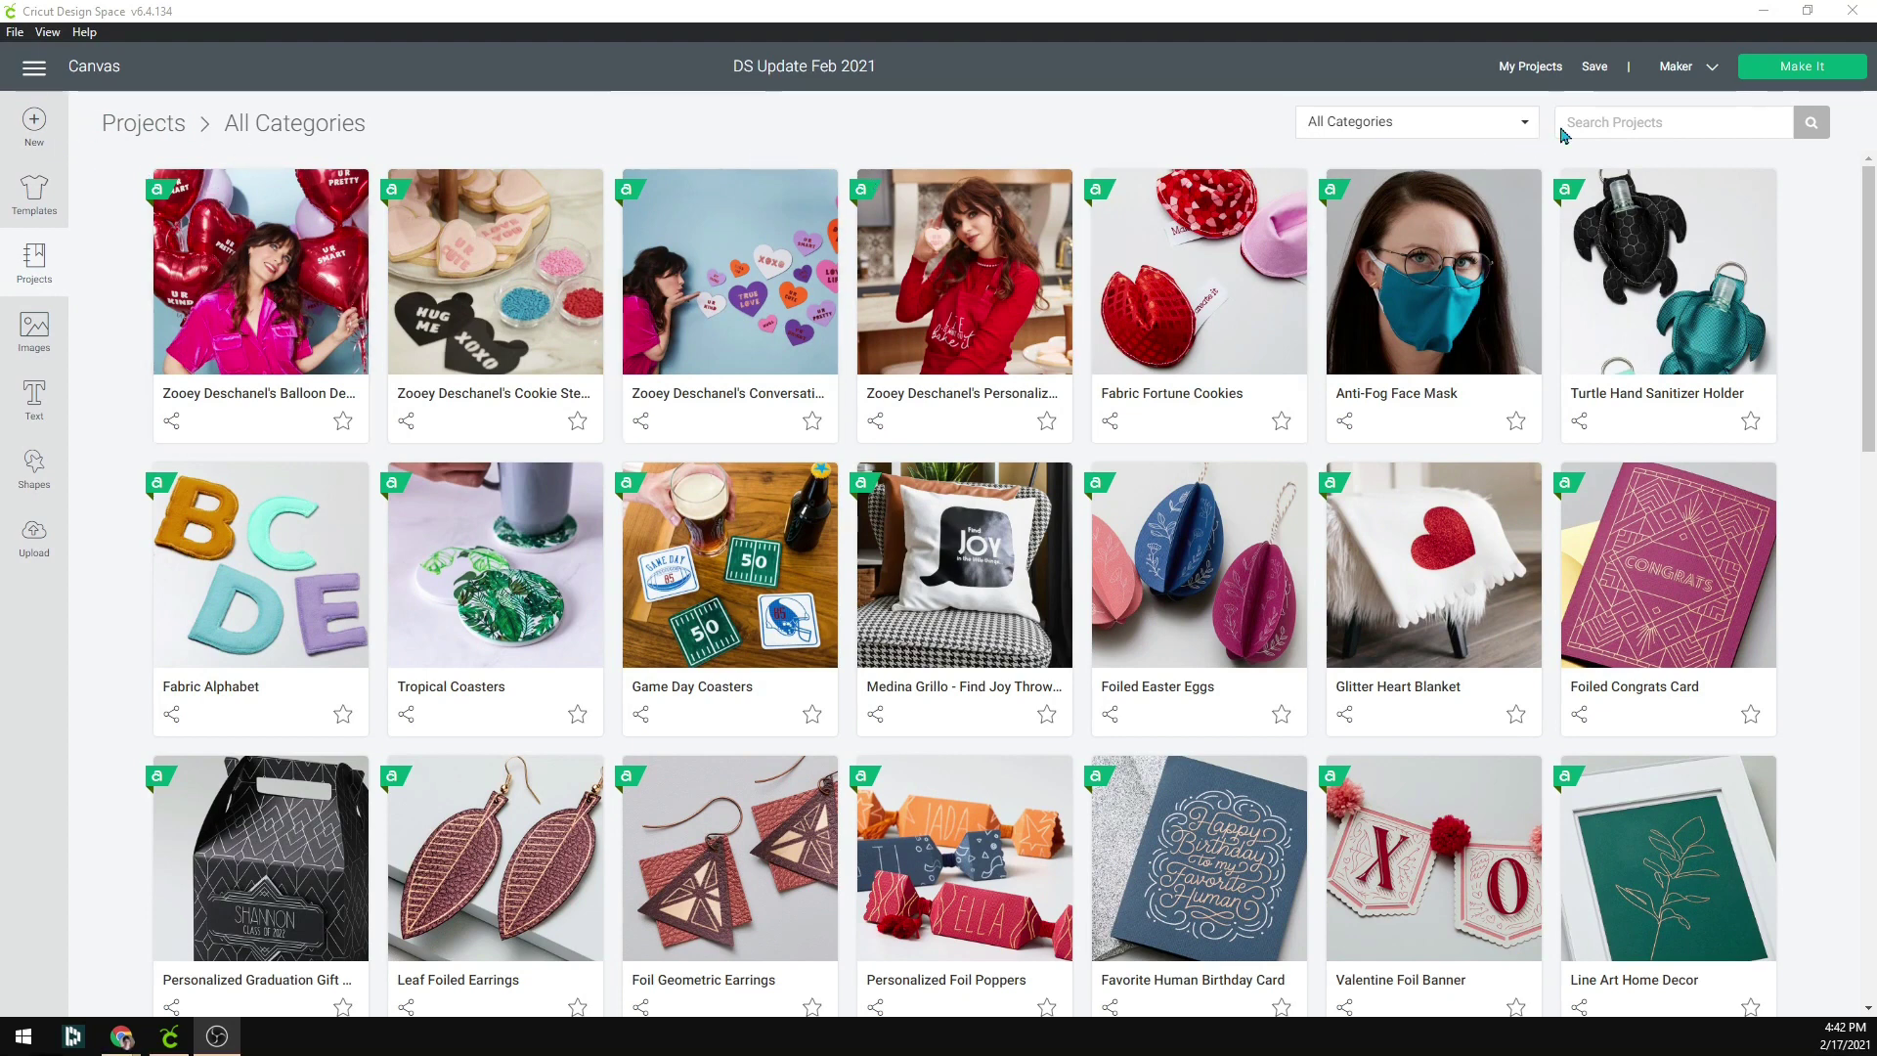
- Filter the project library to the Cricut Community category
{"action": "left_click", "coordinate": [1449, 132]}
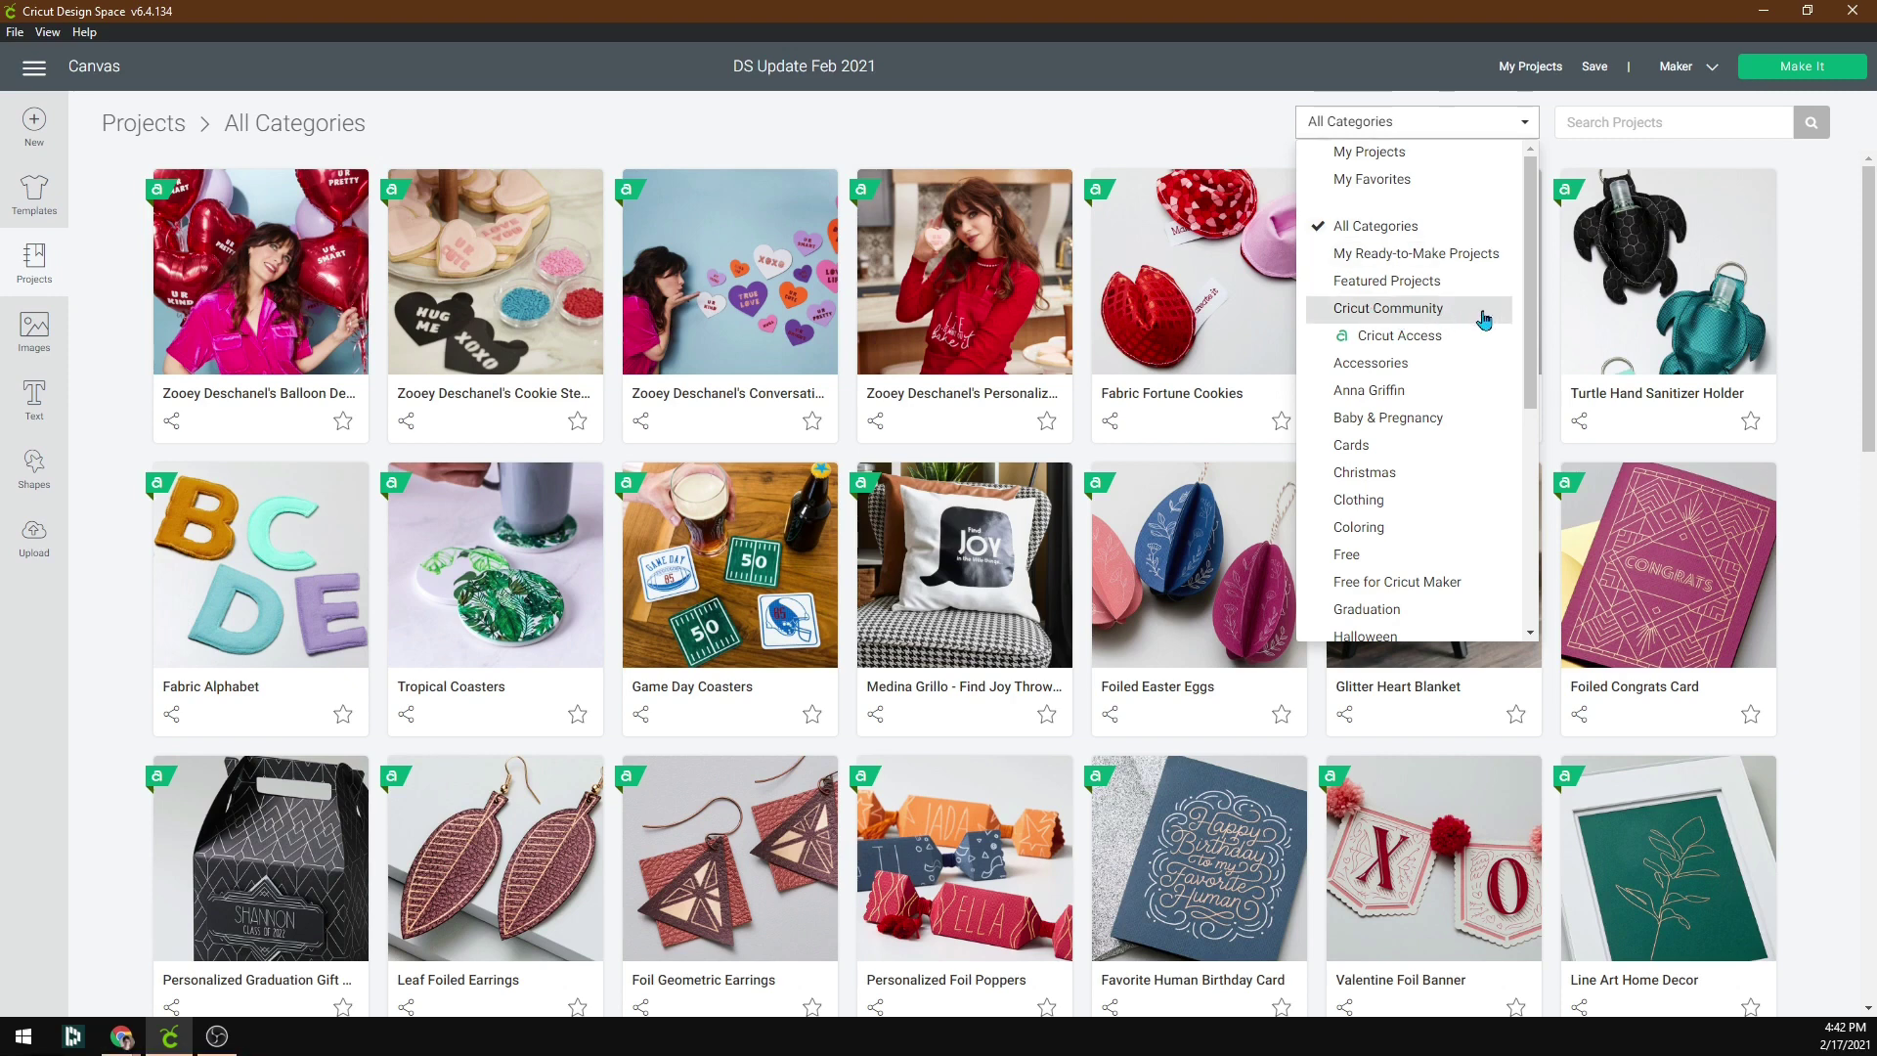
{"action": "left_click", "coordinate": [1420, 323]}
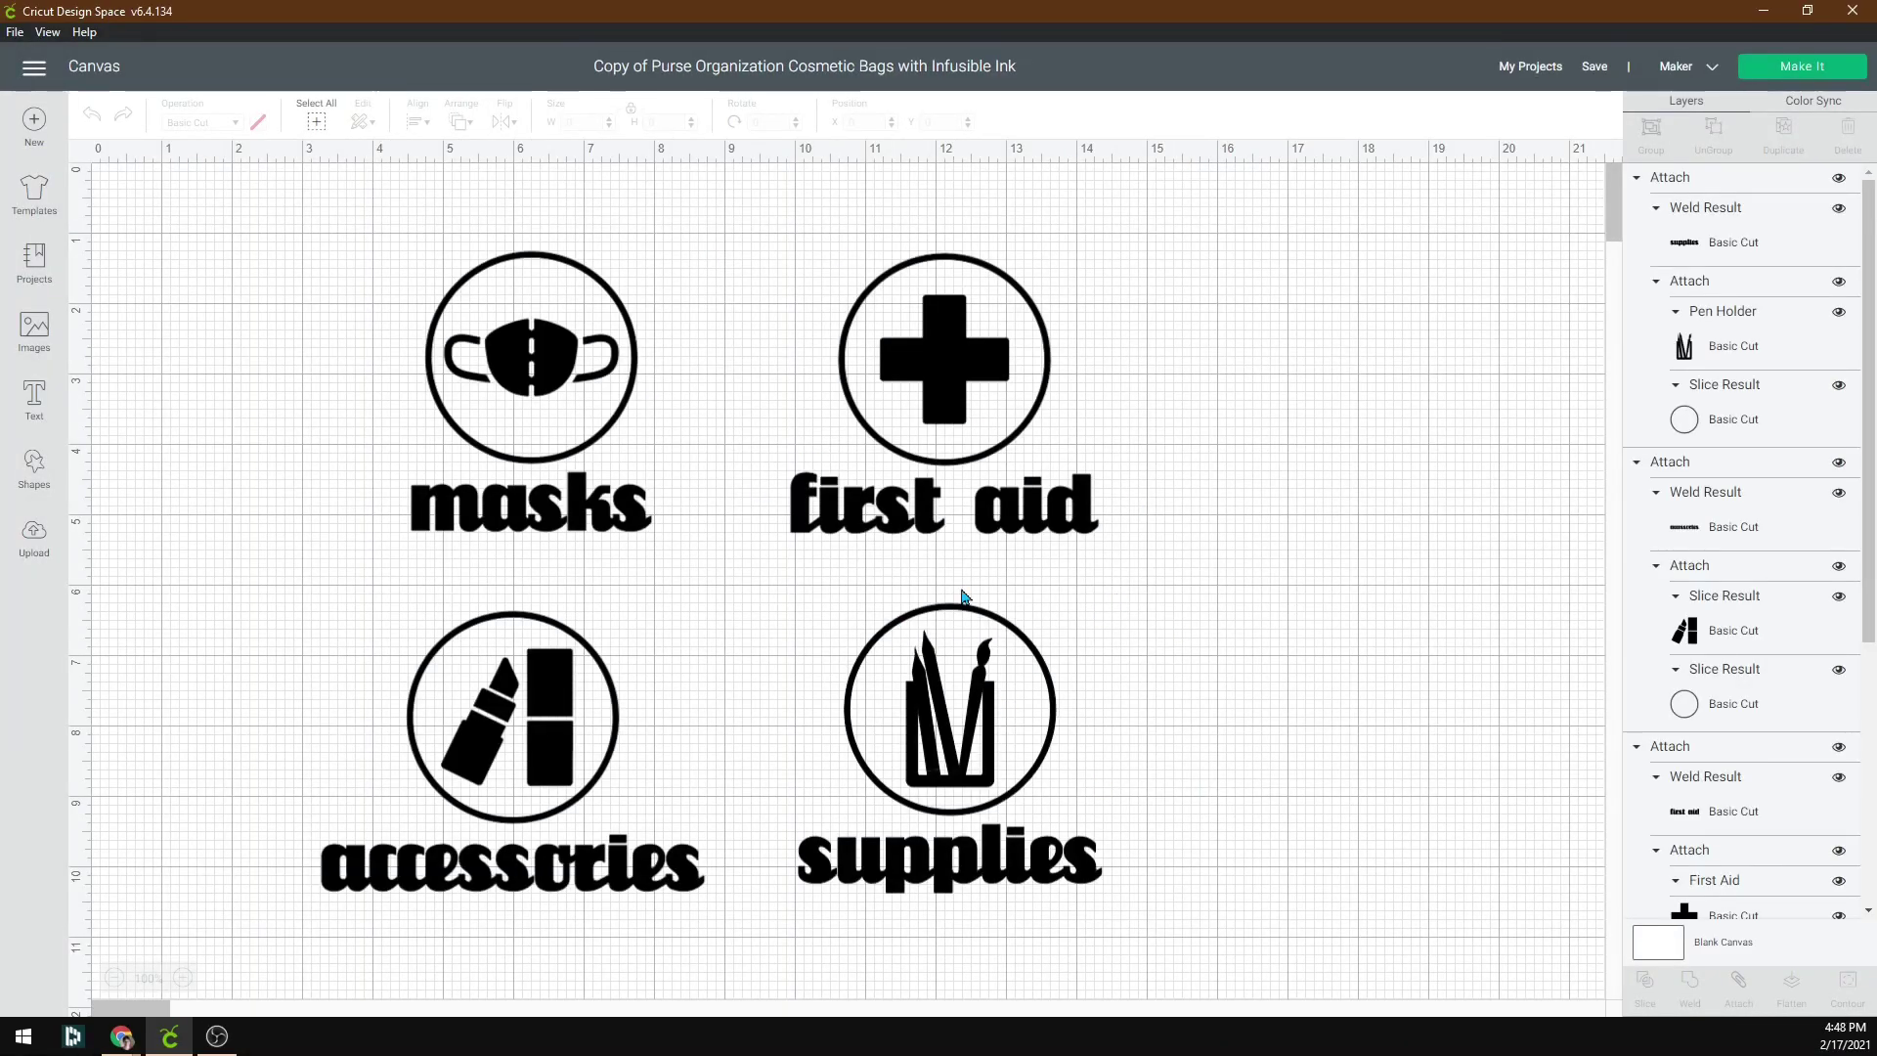
- Delete the accessories design and save the remaining designs as a new project named Purse Organization Bags
{"action": "left_click_drag", "start_coordinate": [633, 927], "coordinate": [306, 601]}
{"action": "key", "text": "Delete"}
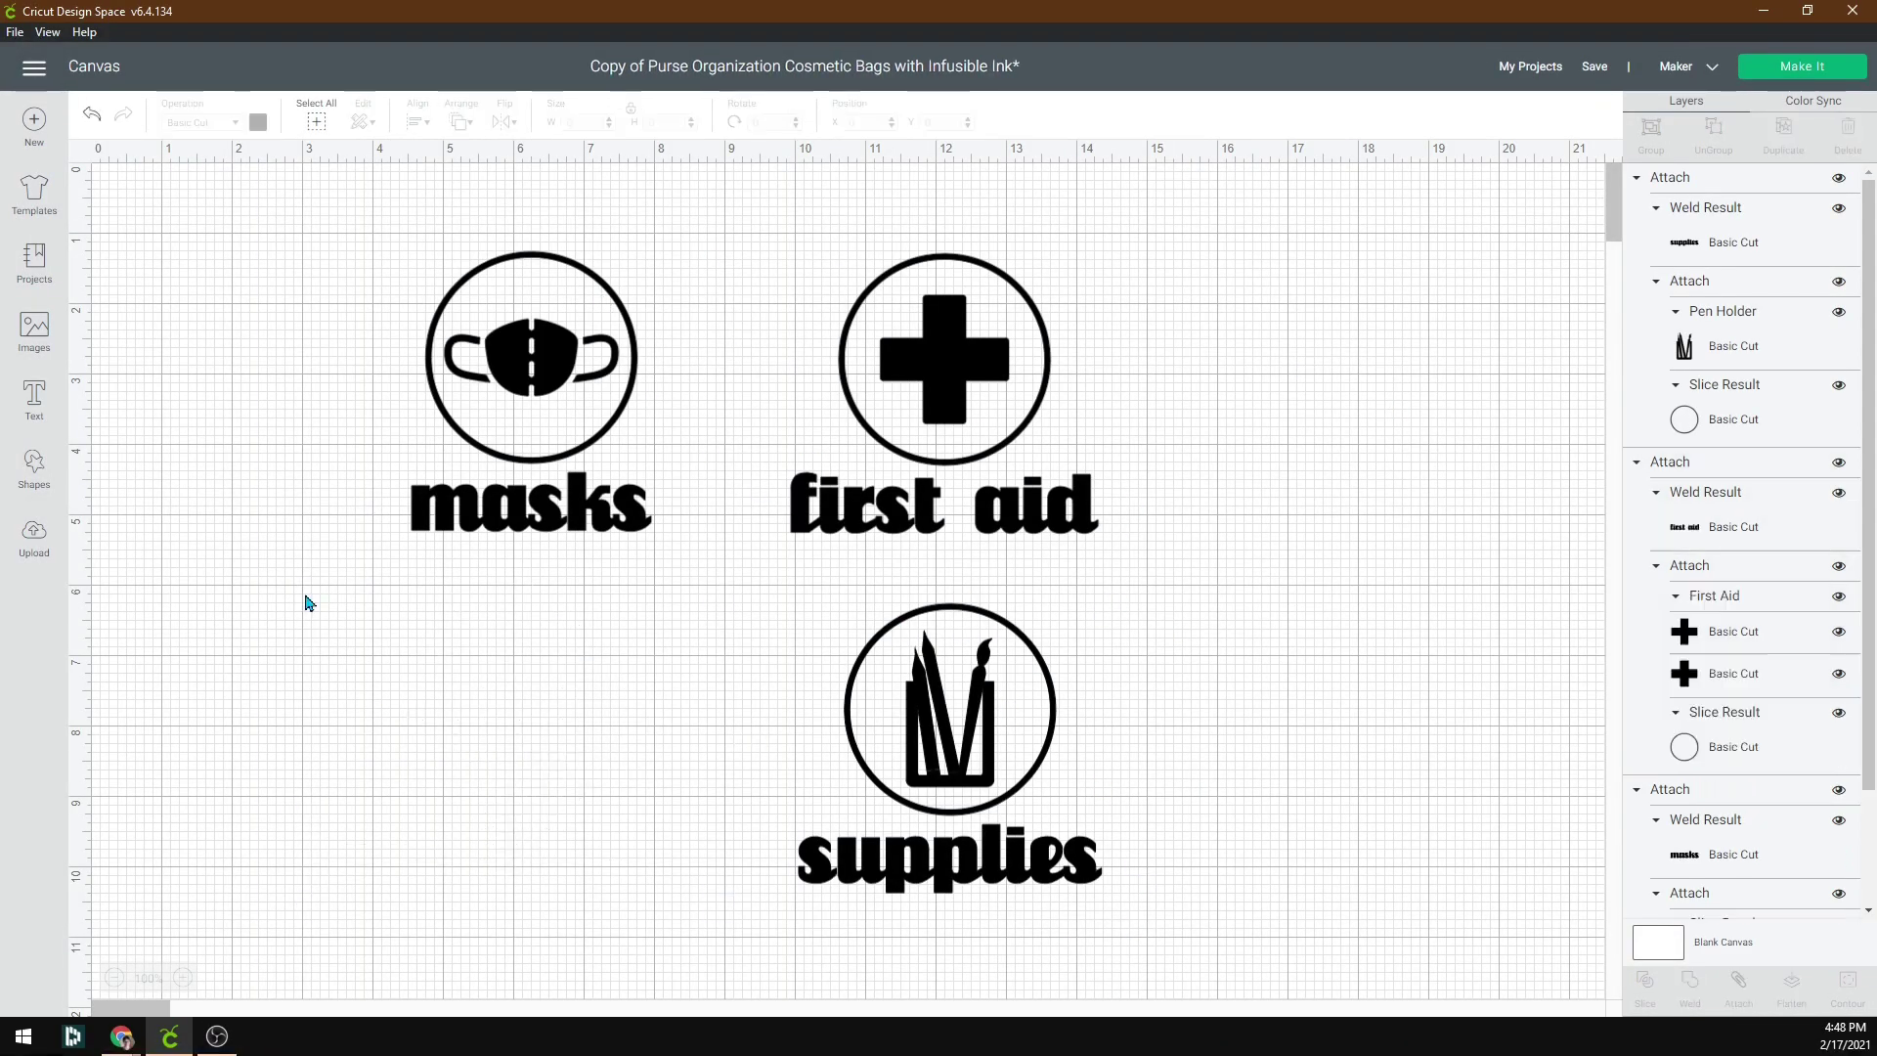
{"action": "left_click", "coordinate": [1594, 66]}
{"action": "left_click", "coordinate": [1621, 112]}
{"action": "left_click_drag", "start_coordinate": [877, 158], "coordinate": [660, 148]}
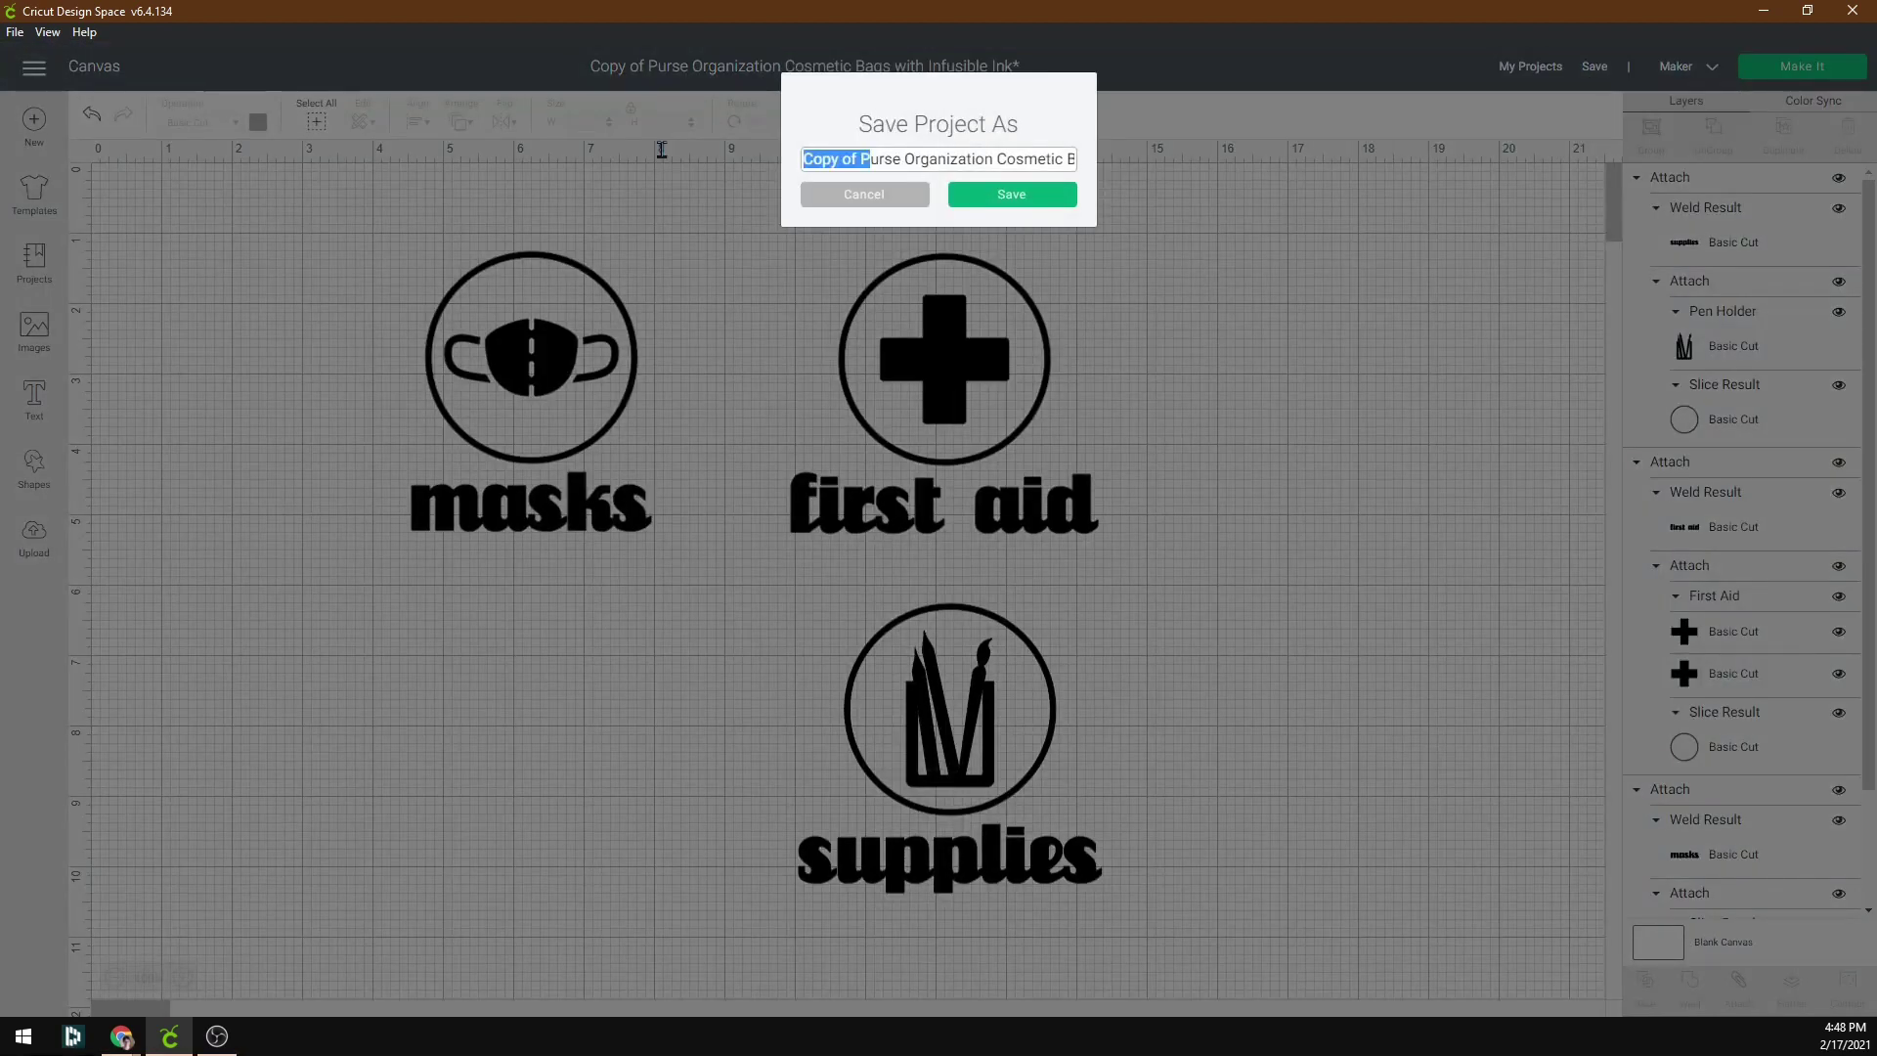
{"action": "key", "text": "BackSpace"}
{"action": "left_click_drag", "start_coordinate": [944, 159], "coordinate": [1156, 168]}
{"action": "key", "text": "BackSpace"}
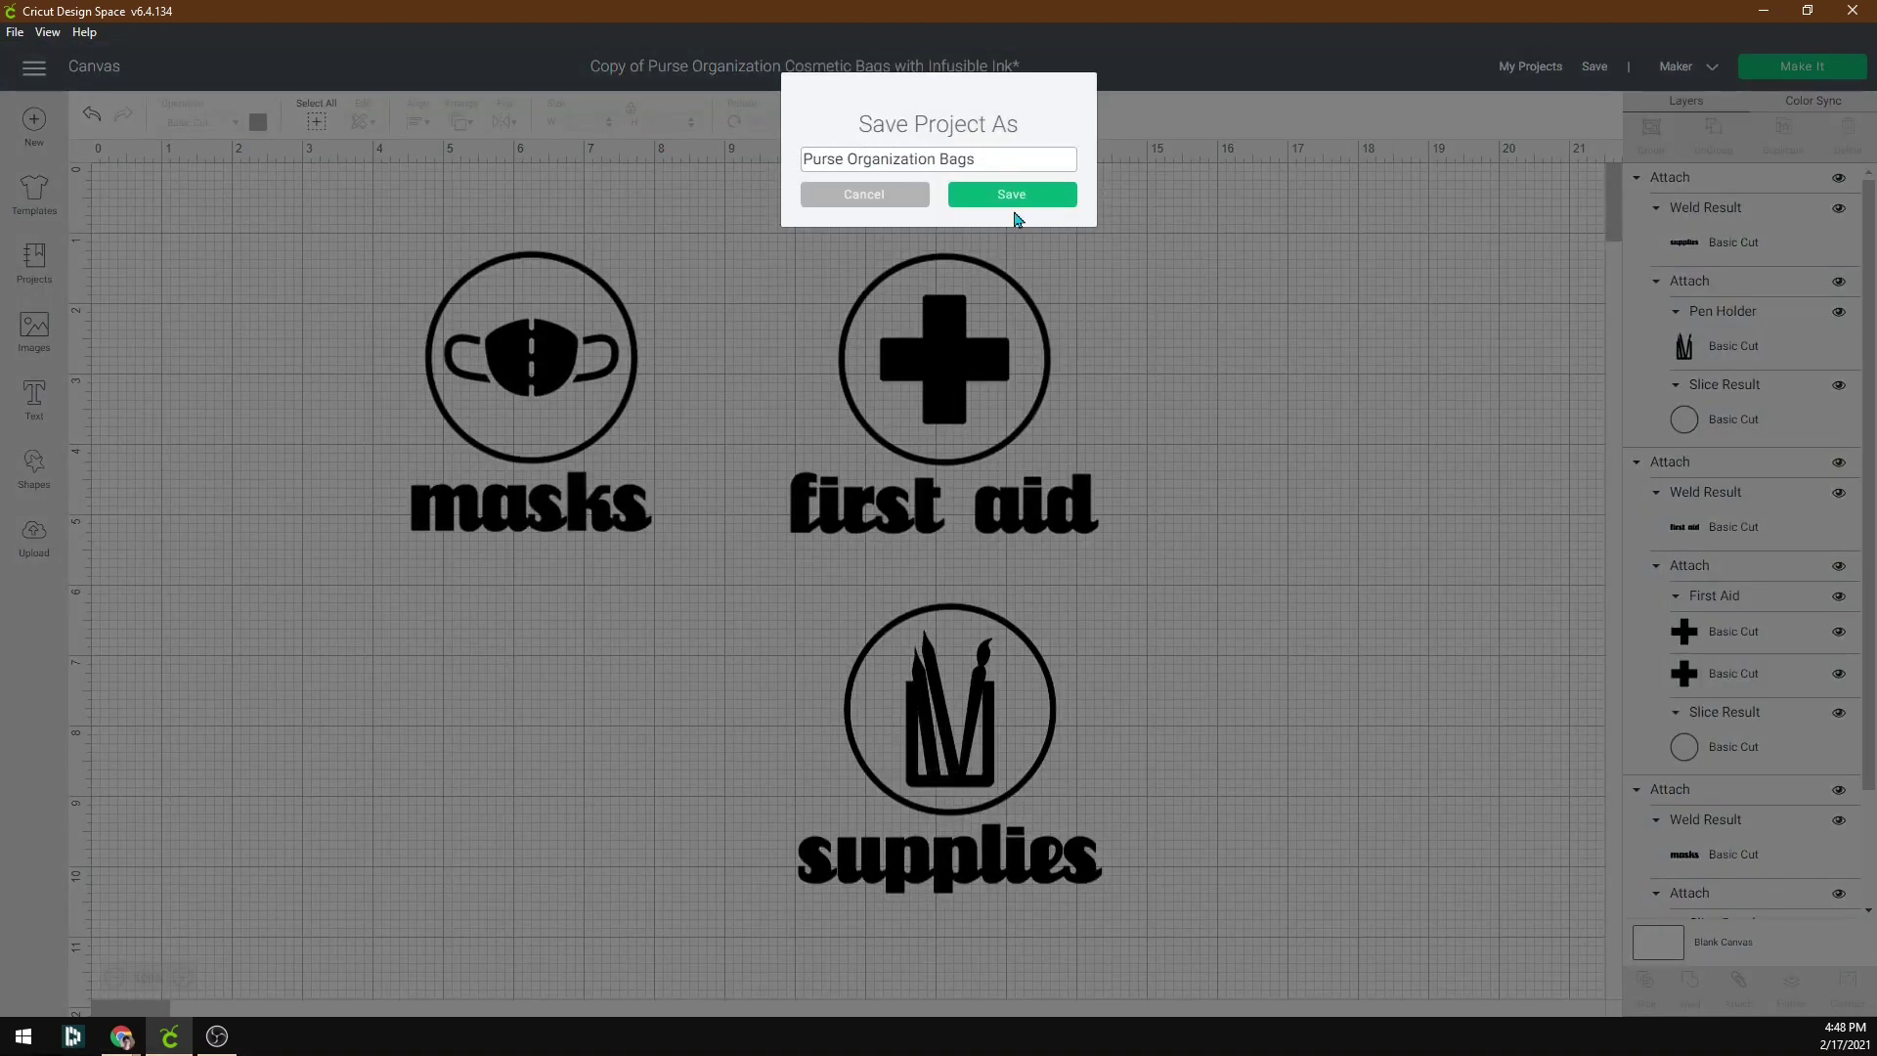
{"action": "left_click", "coordinate": [1012, 201]}
- View the Purse Organization Bags details among the saved projects, including the credit line, and open the original project that inspired it
{"action": "left_click", "coordinate": [1531, 66]}
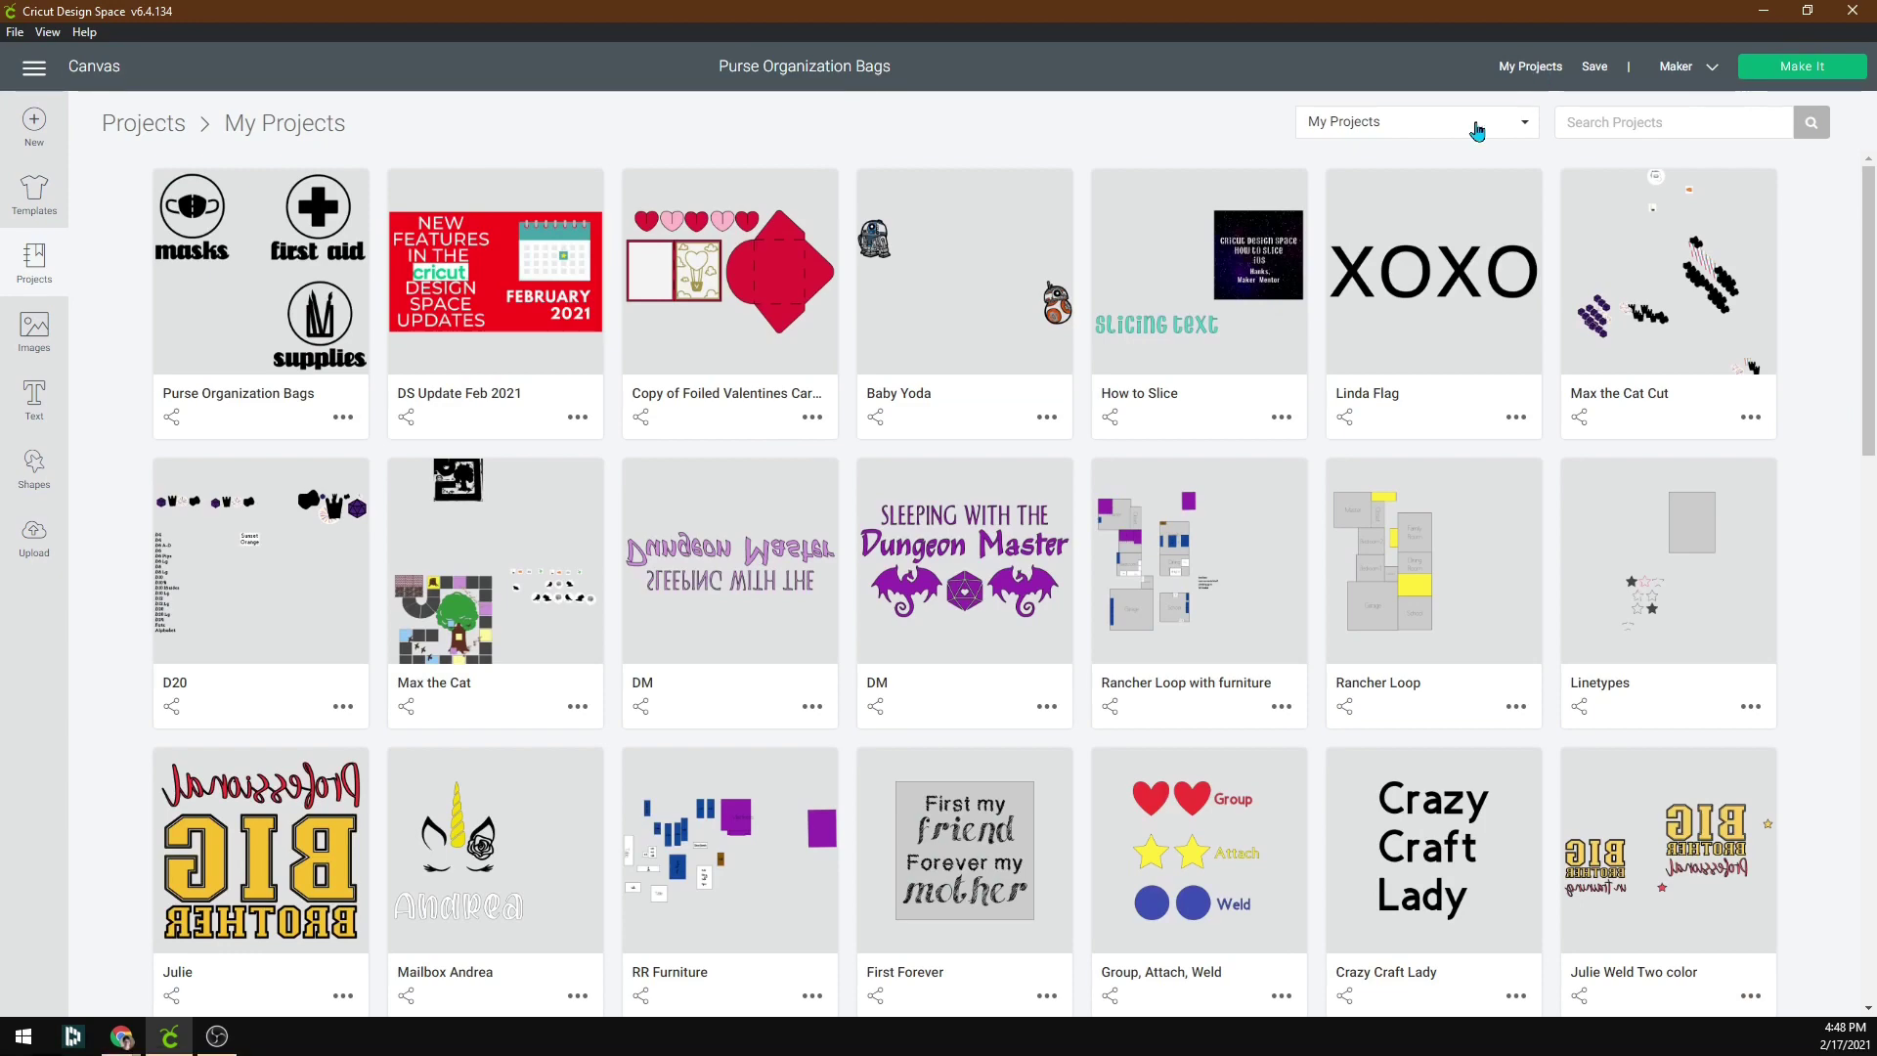
{"action": "left_click", "coordinate": [257, 308]}
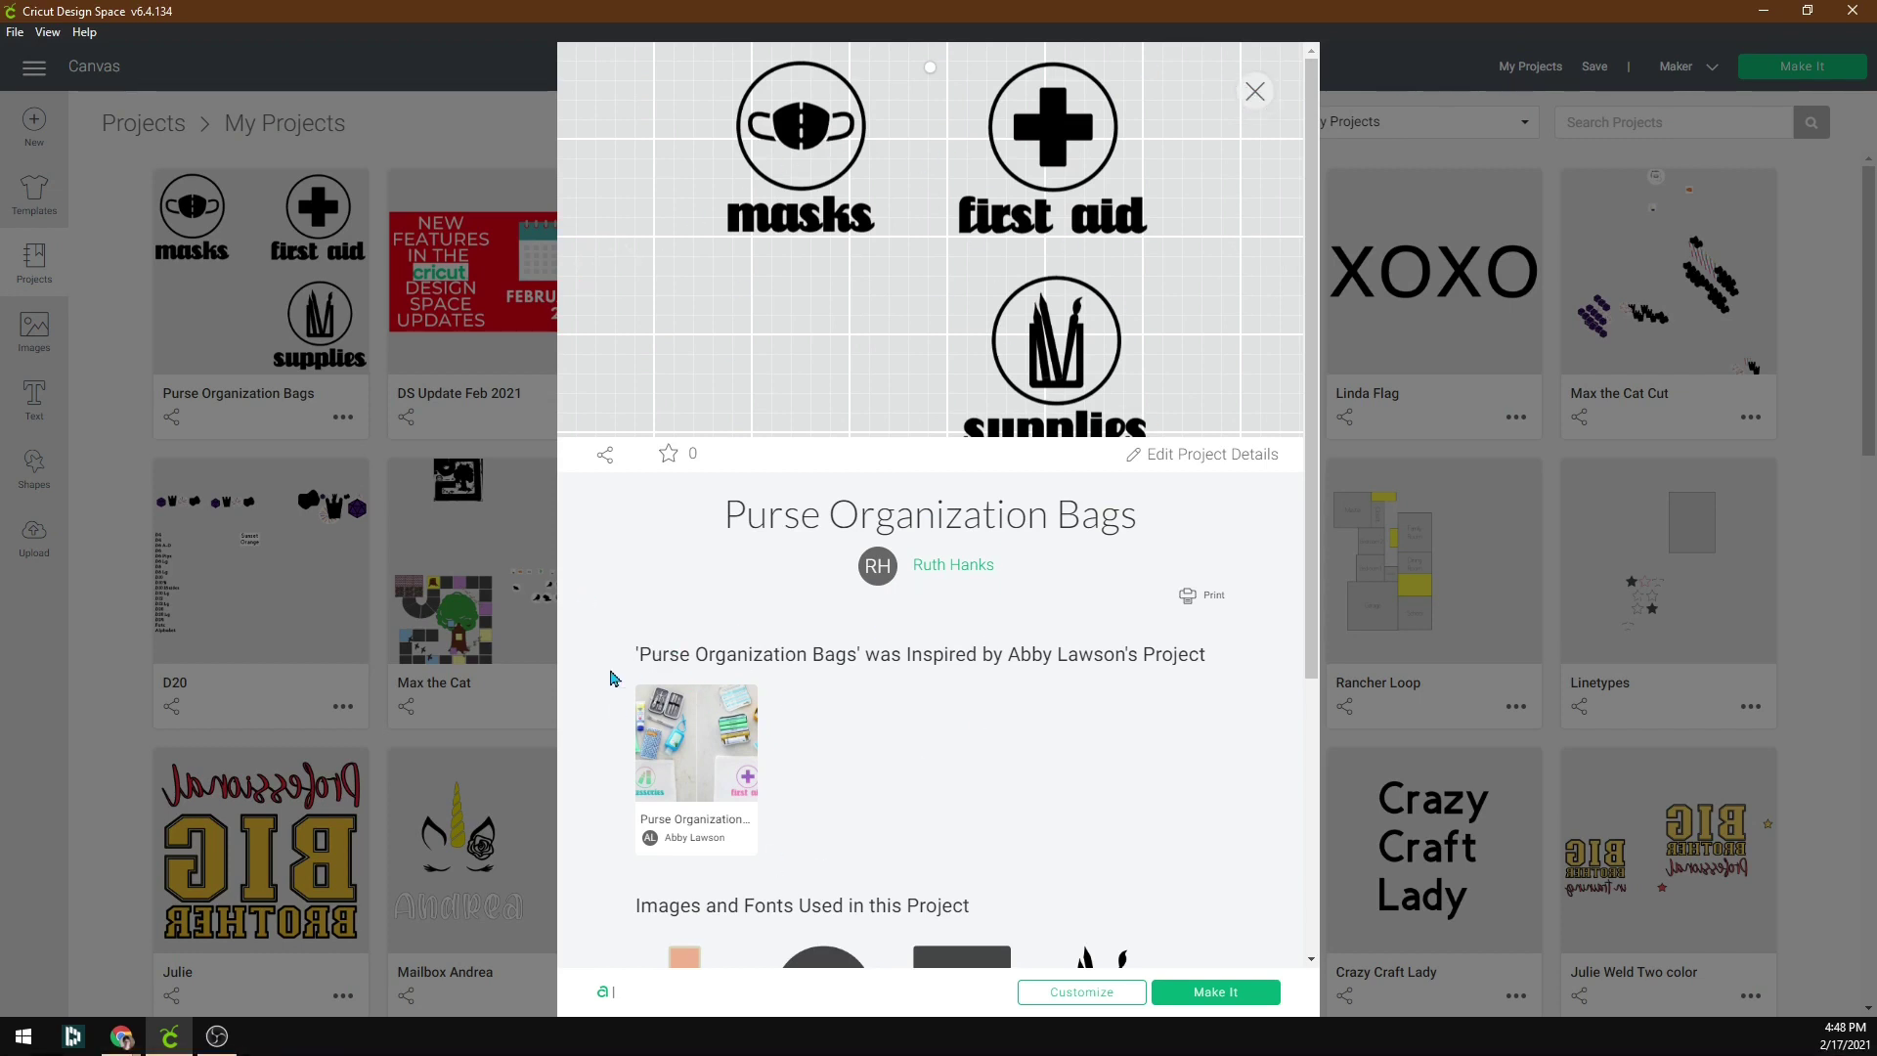
{"action": "left_click_drag", "start_coordinate": [625, 654], "coordinate": [838, 674]}
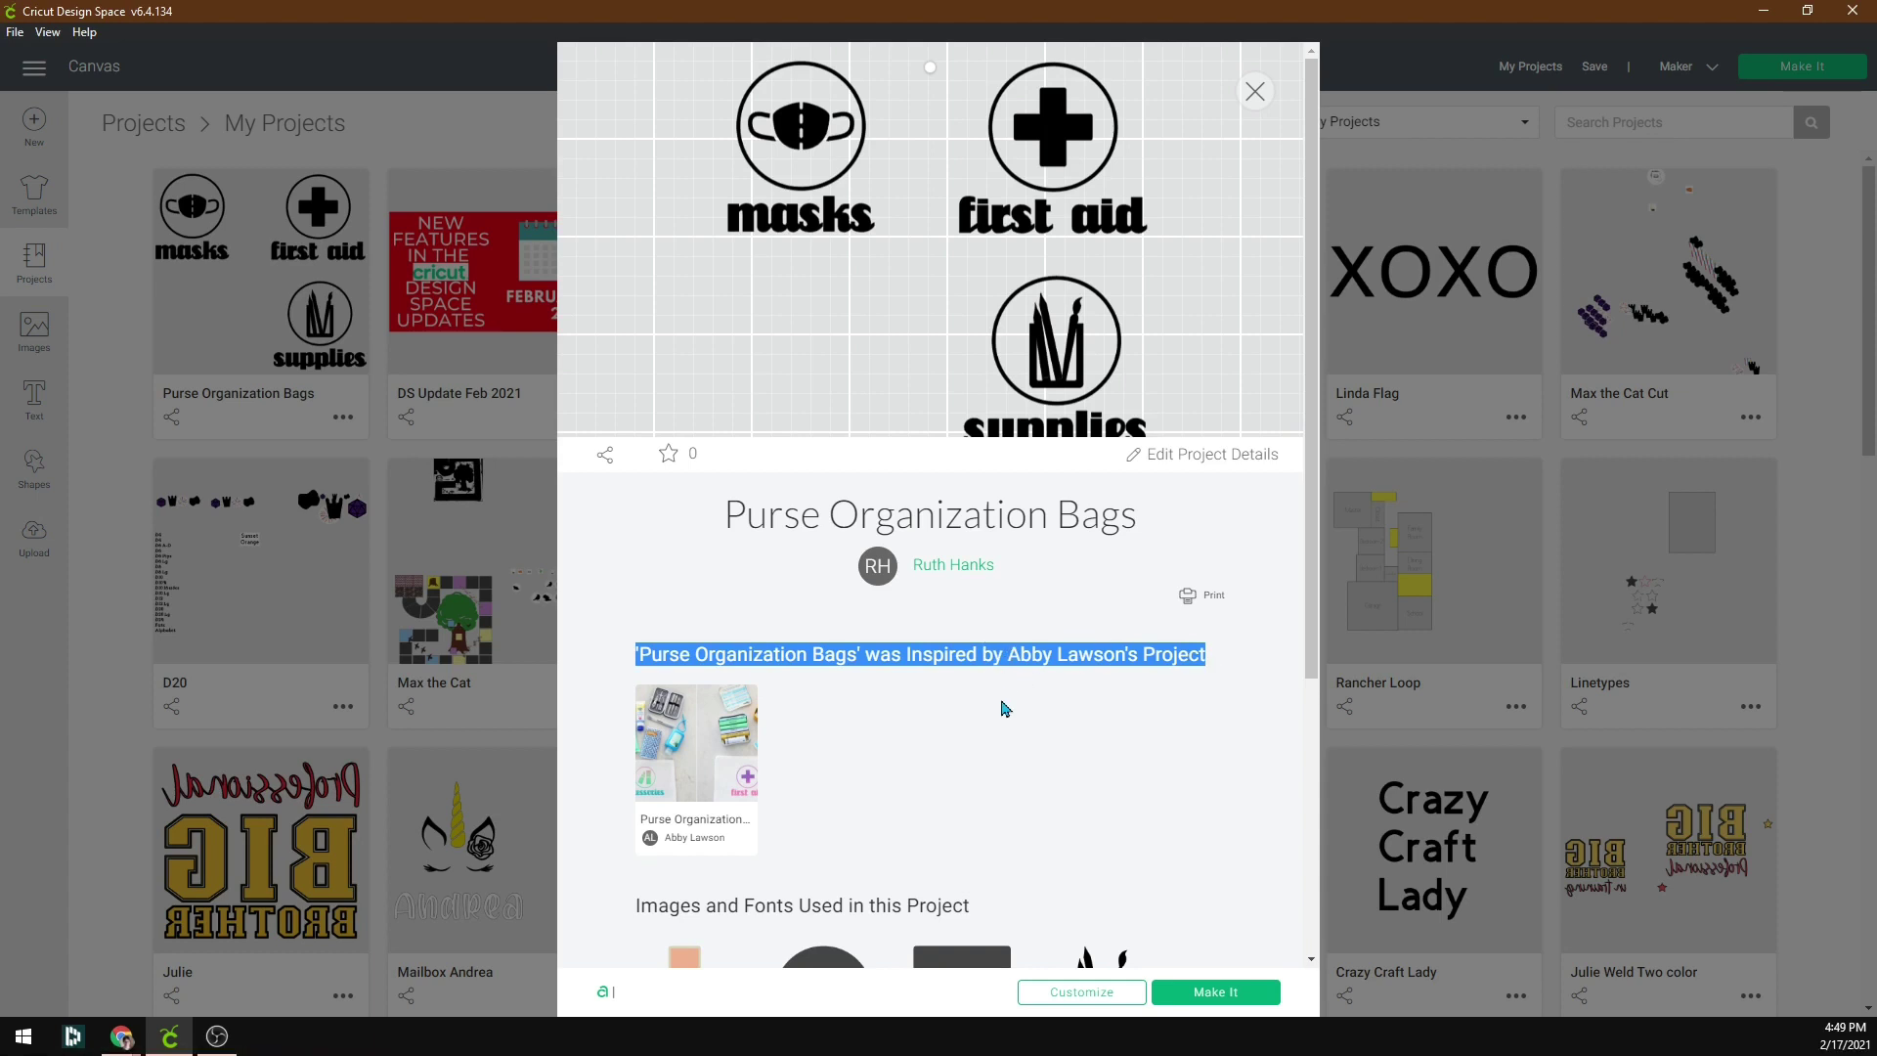
{"action": "left_click", "coordinate": [1006, 654]}
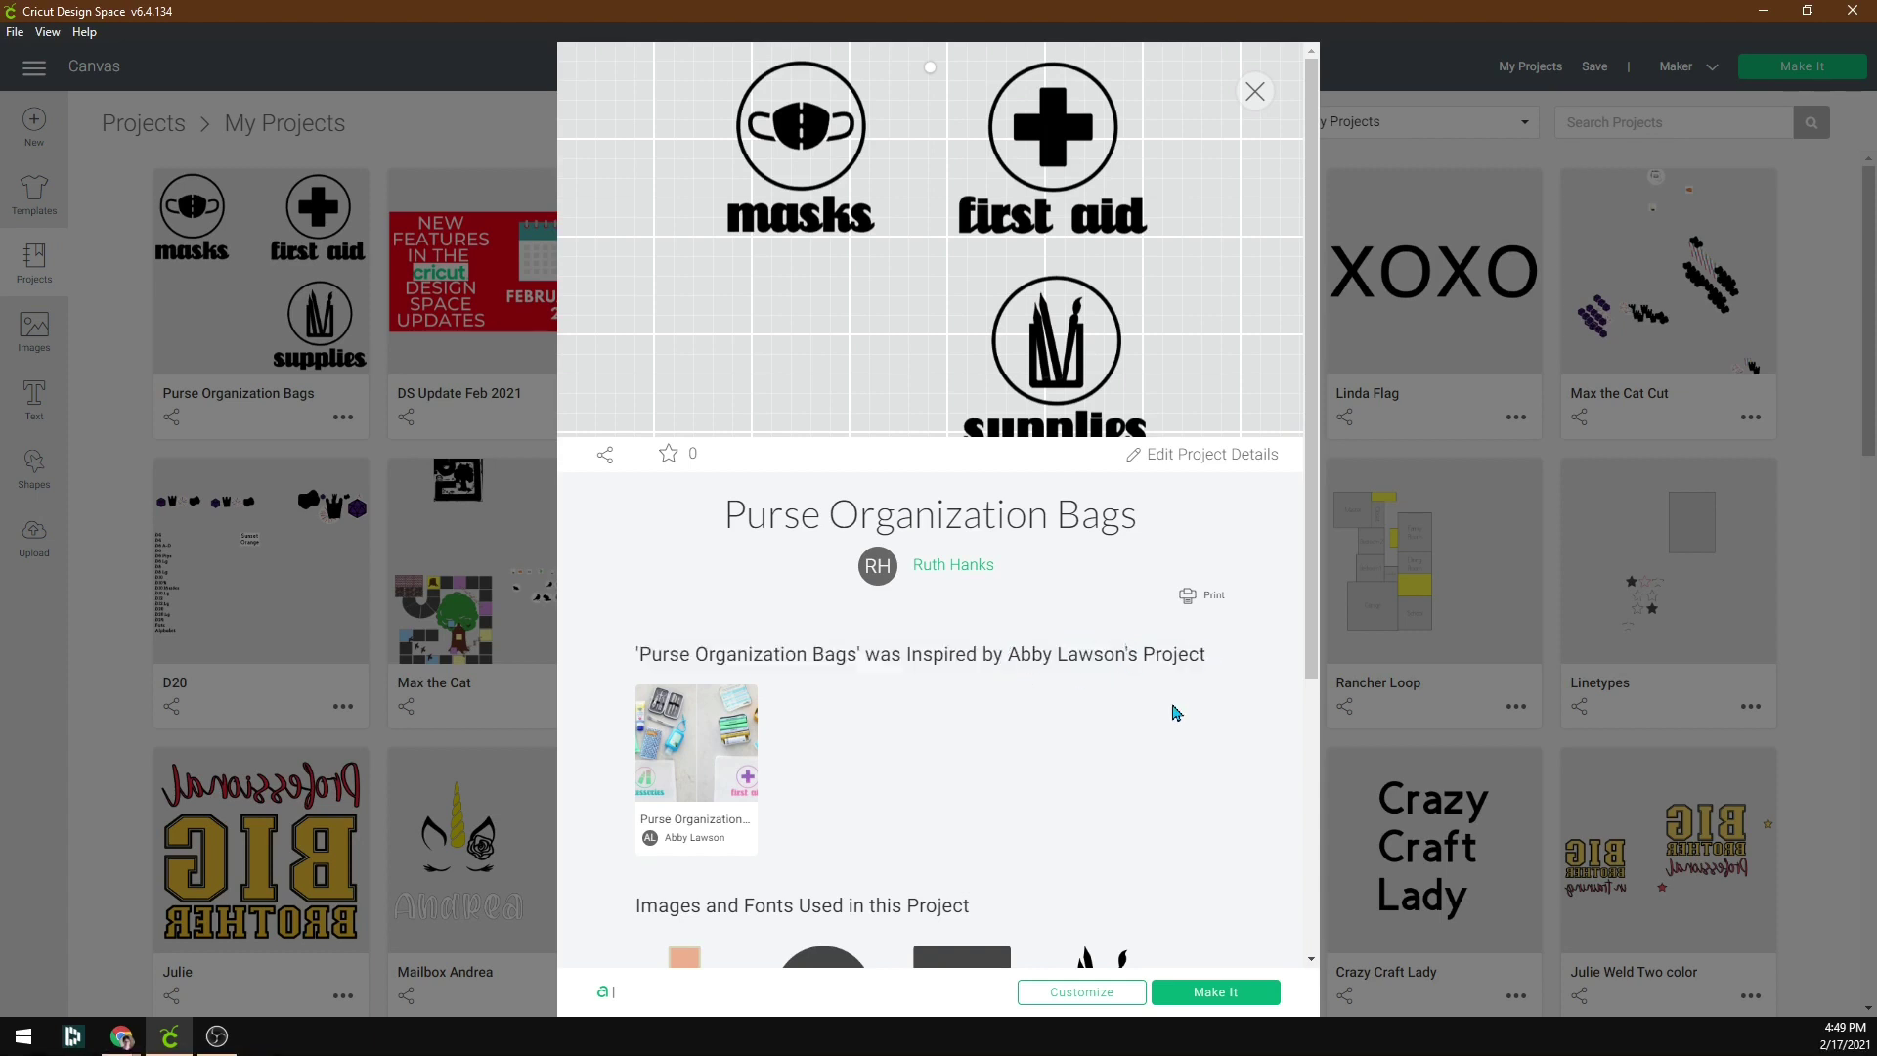
{"action": "left_click", "coordinate": [694, 769]}
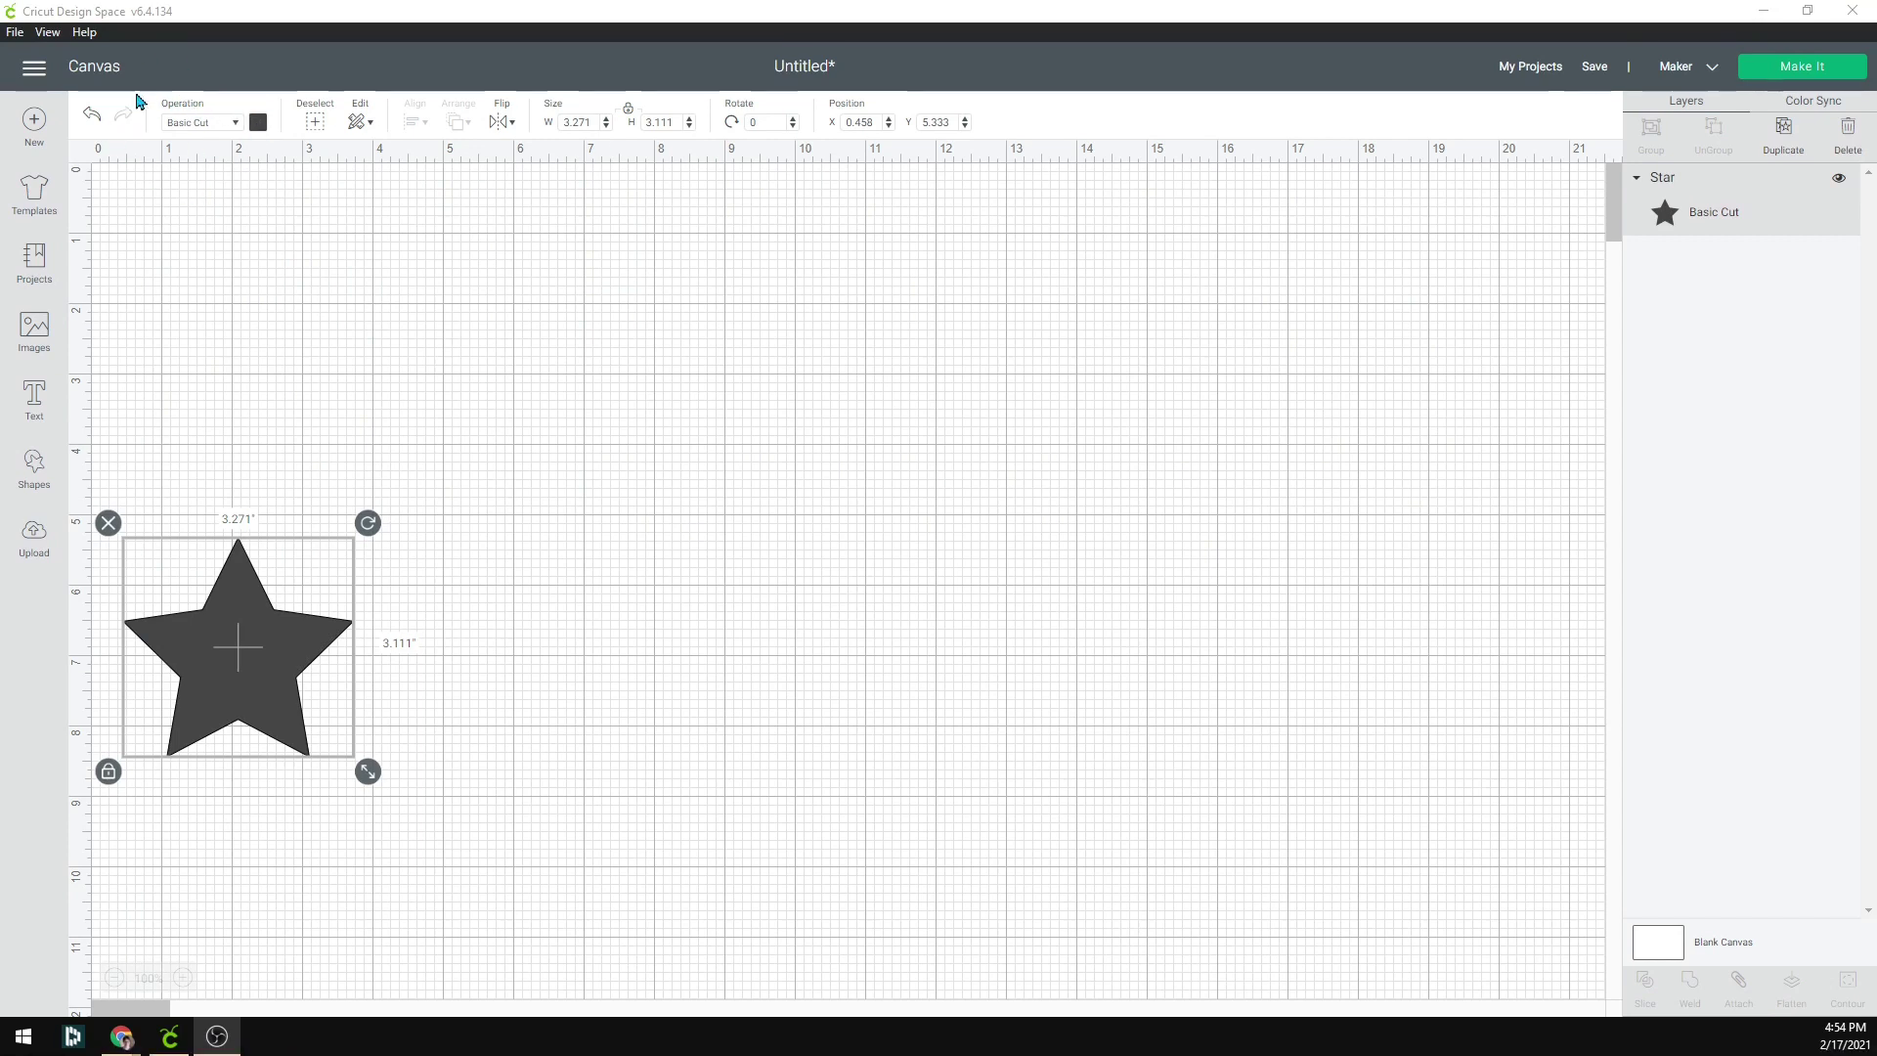
- Compare the operations available for the star in the Cricut Maker, Cricut Joy and Cricut Explore Family machine modes
{"action": "left_click", "coordinate": [237, 125]}
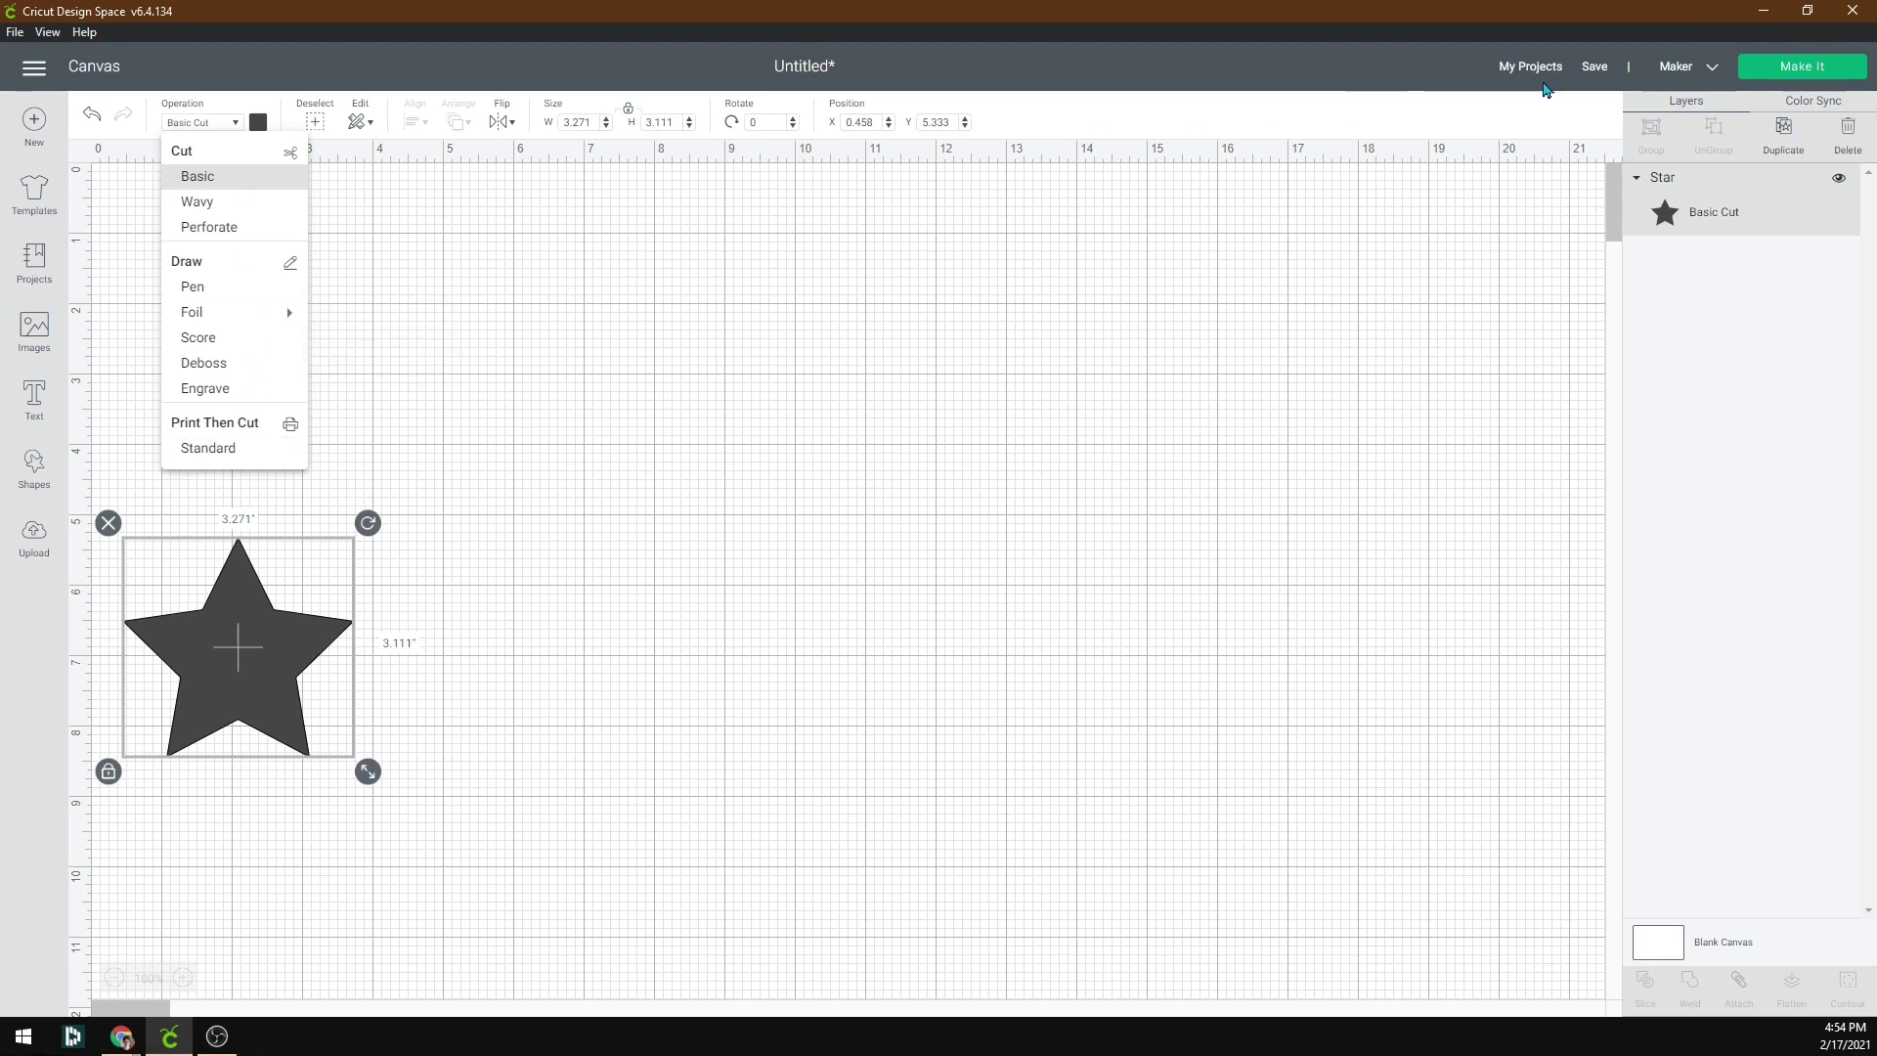
{"action": "left_click", "coordinate": [1712, 70]}
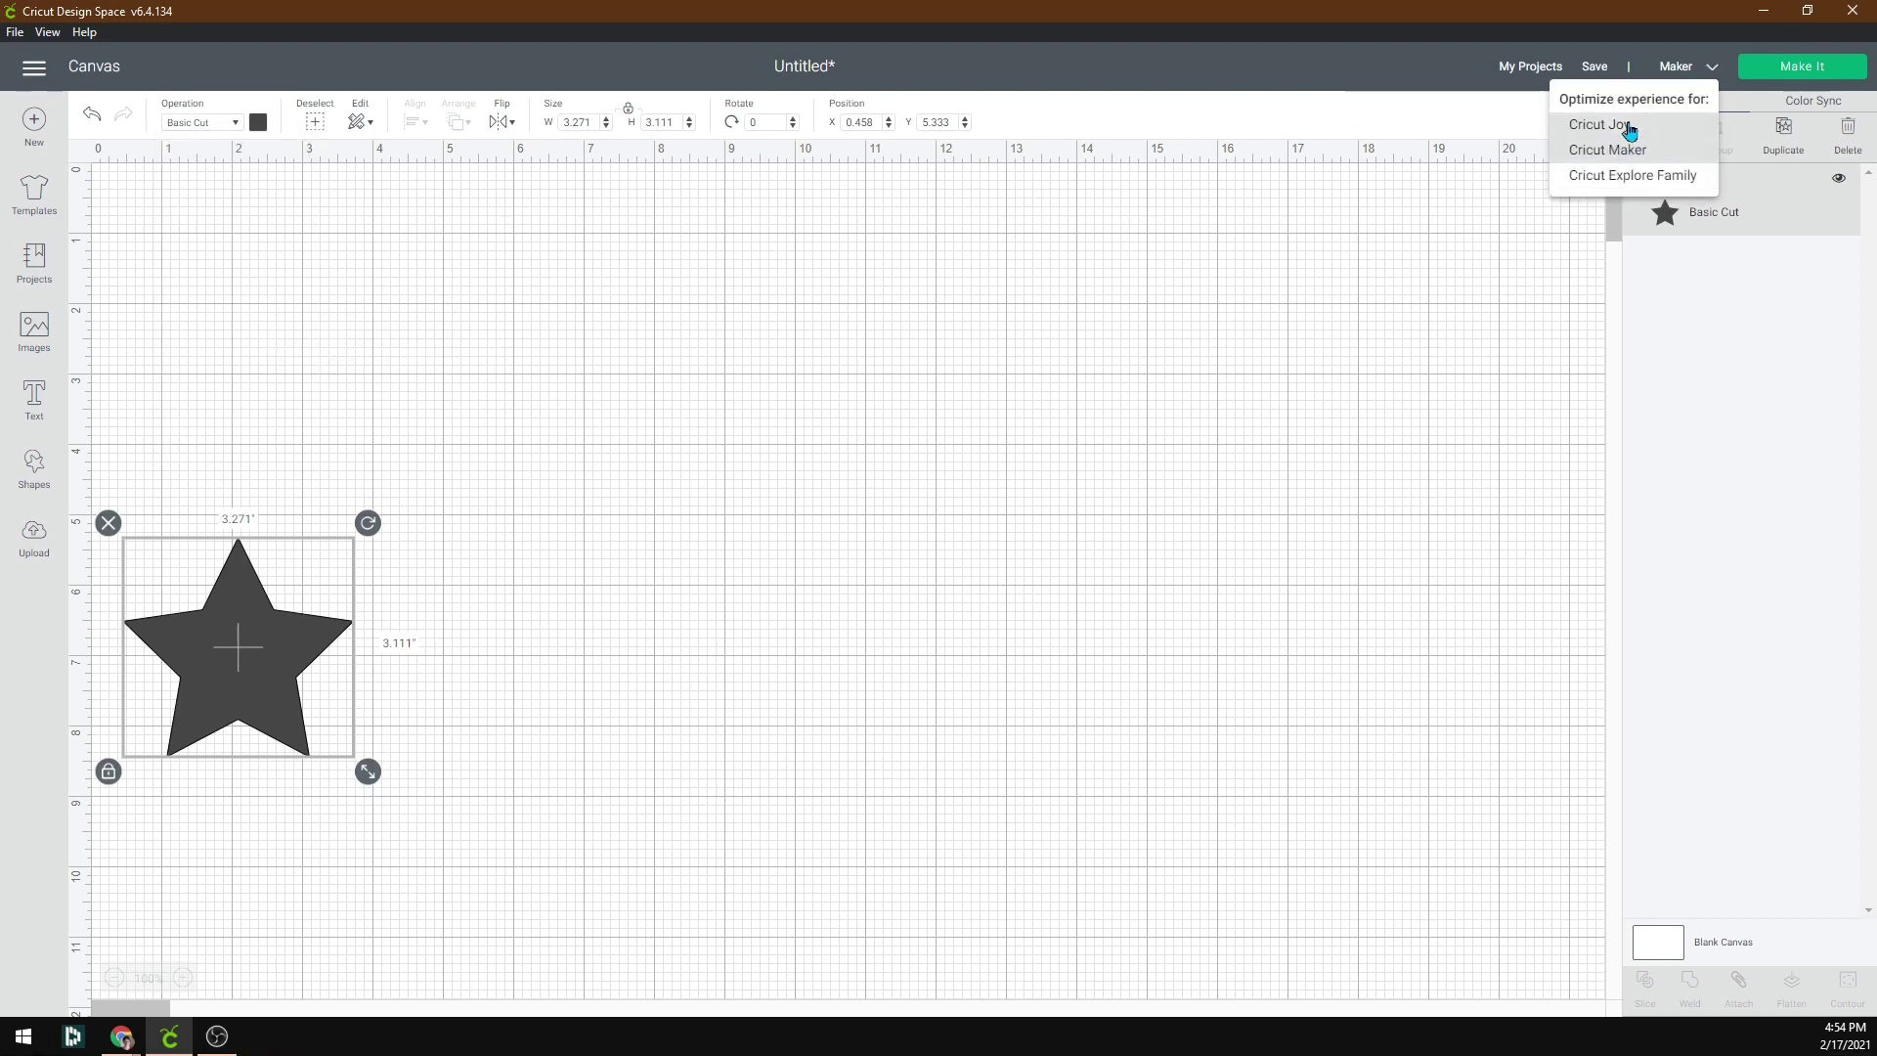
{"action": "left_click", "coordinate": [1620, 126]}
{"action": "left_click", "coordinate": [229, 124]}
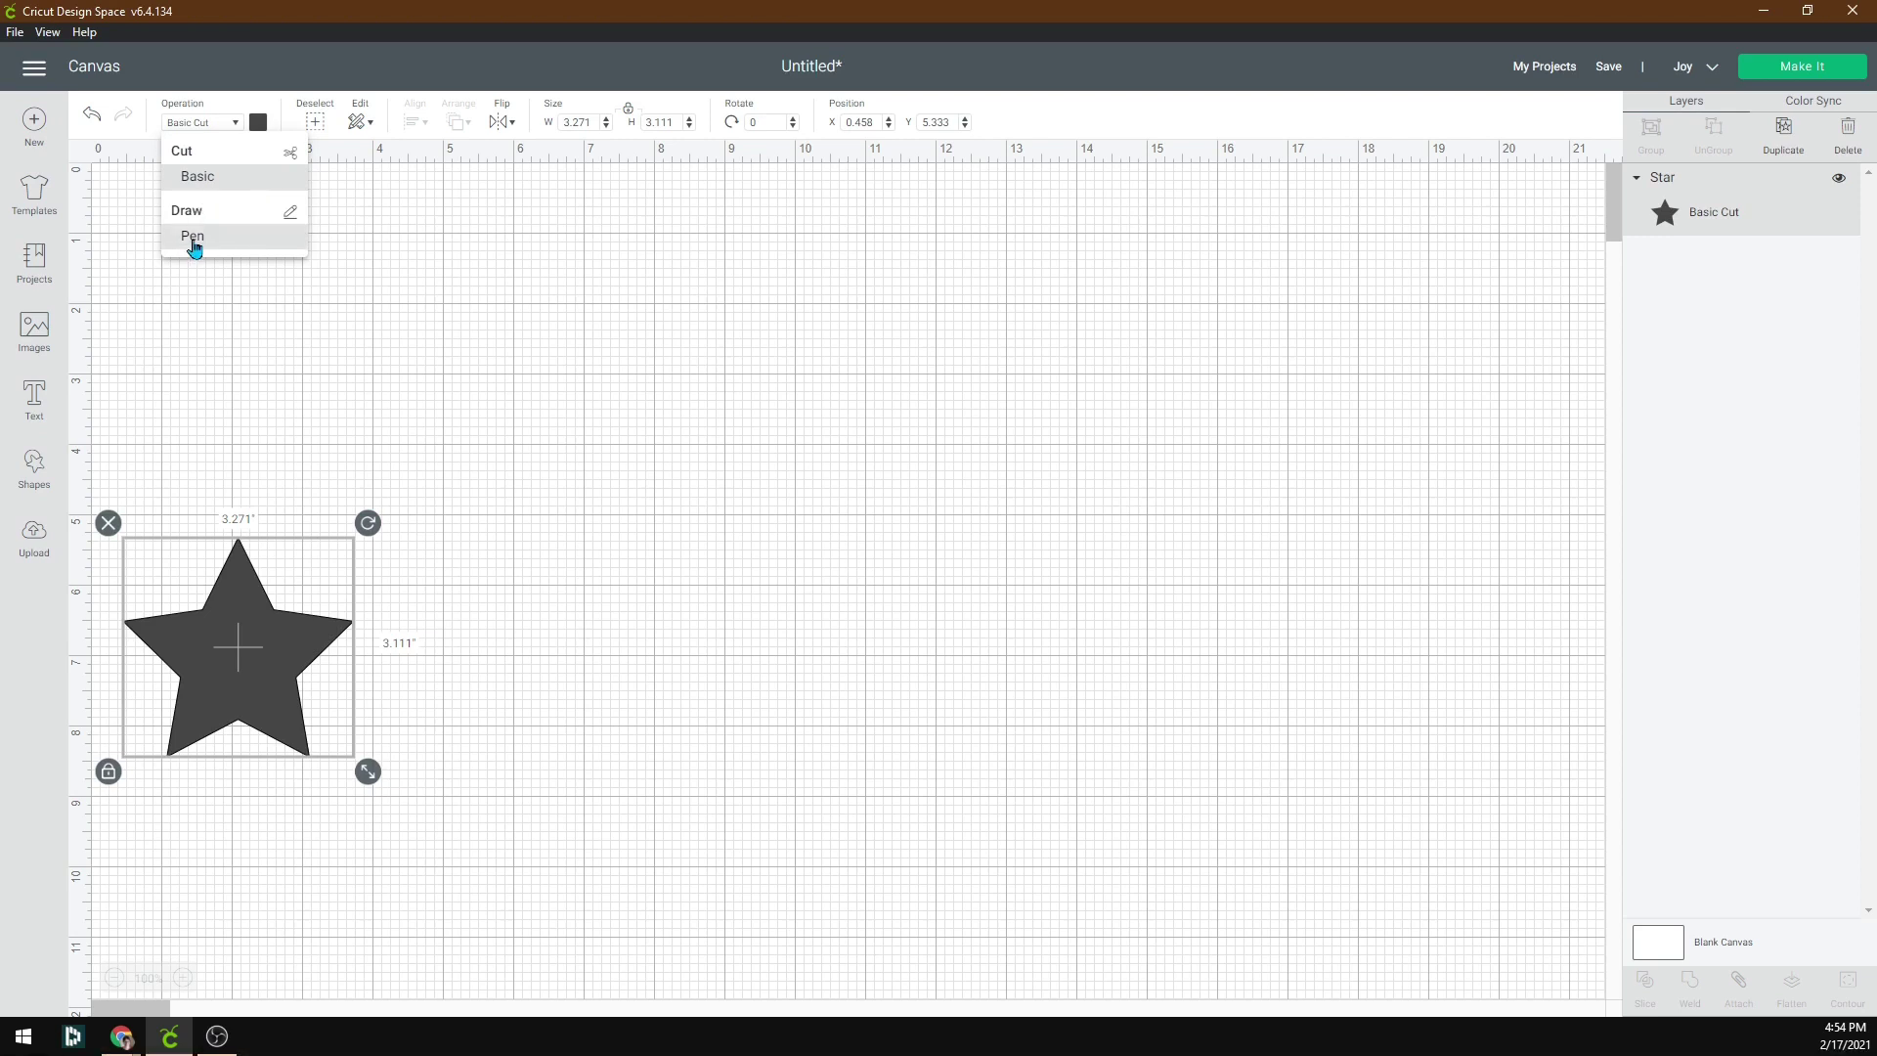
{"action": "left_click", "coordinate": [1711, 68]}
{"action": "left_click", "coordinate": [1648, 174]}
{"action": "left_click", "coordinate": [228, 127]}
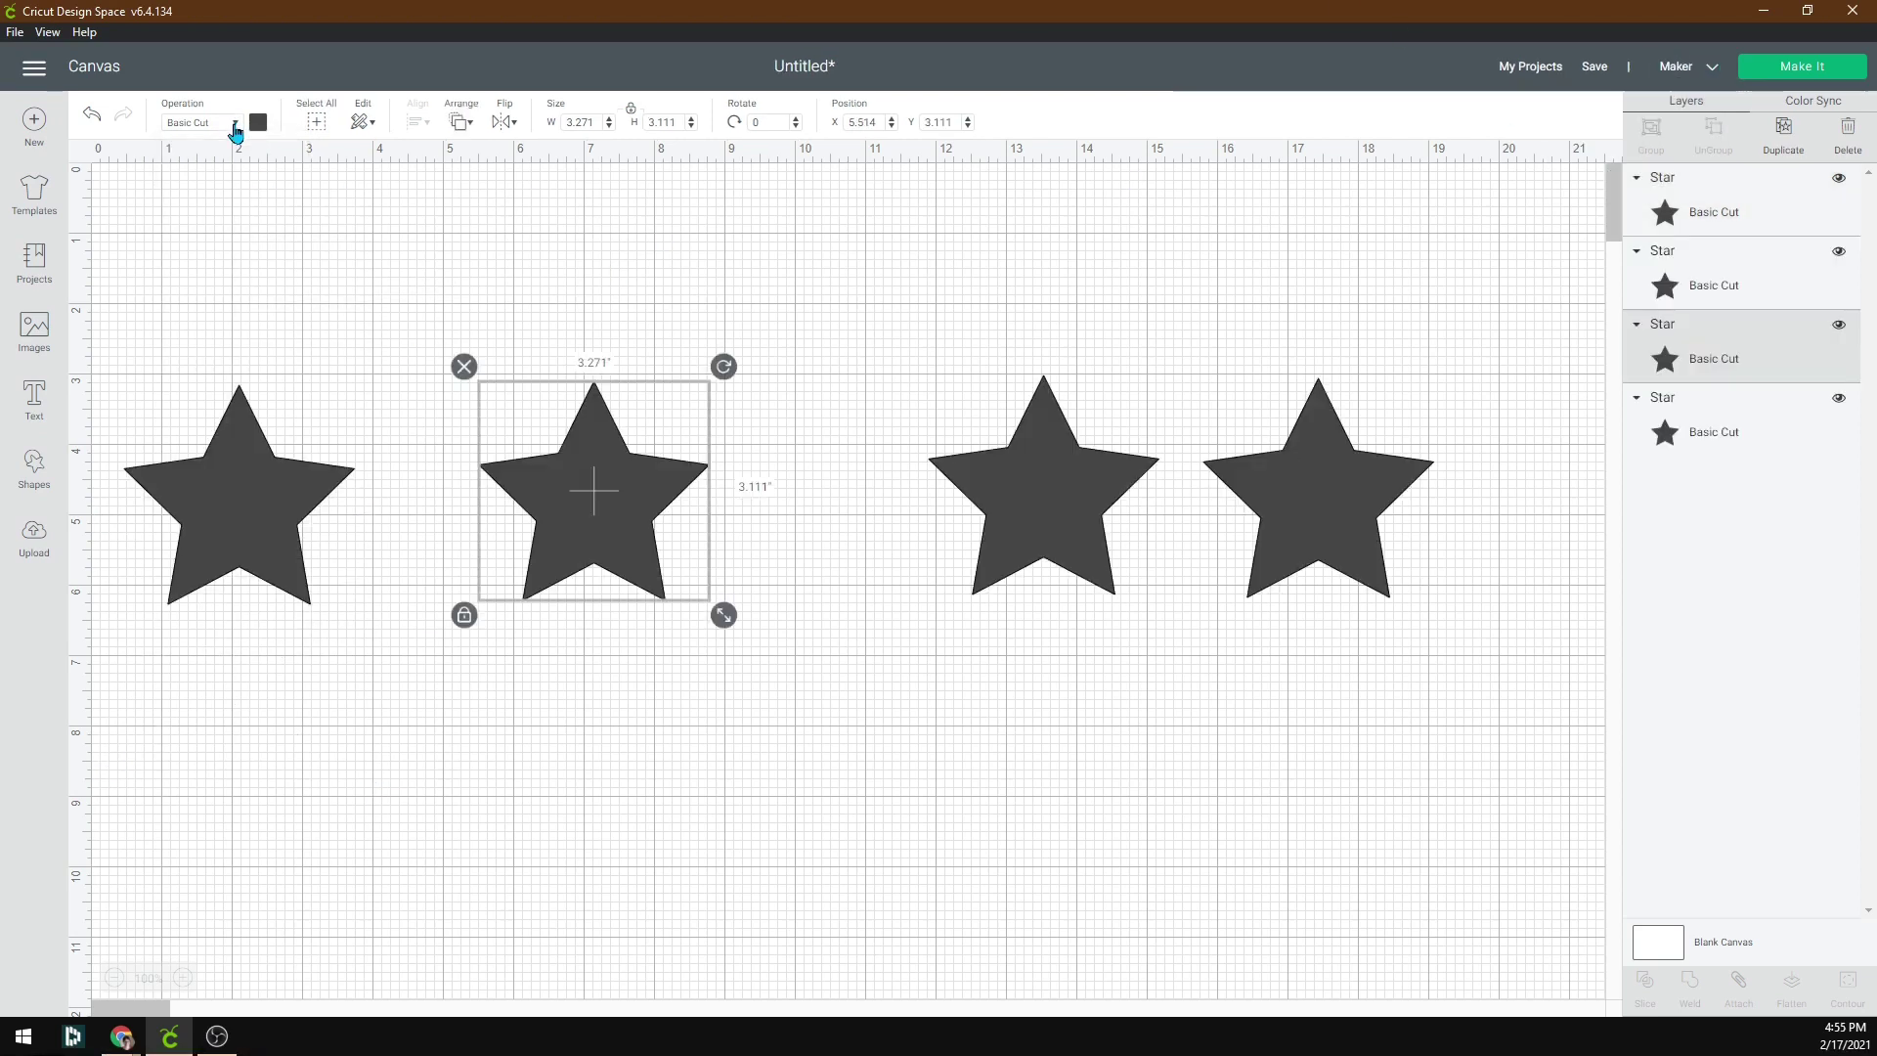
- Give the star in the second row the Pen operation, and replace it with the Standard Print Then Cut operation
{"action": "left_click", "coordinate": [235, 127]}
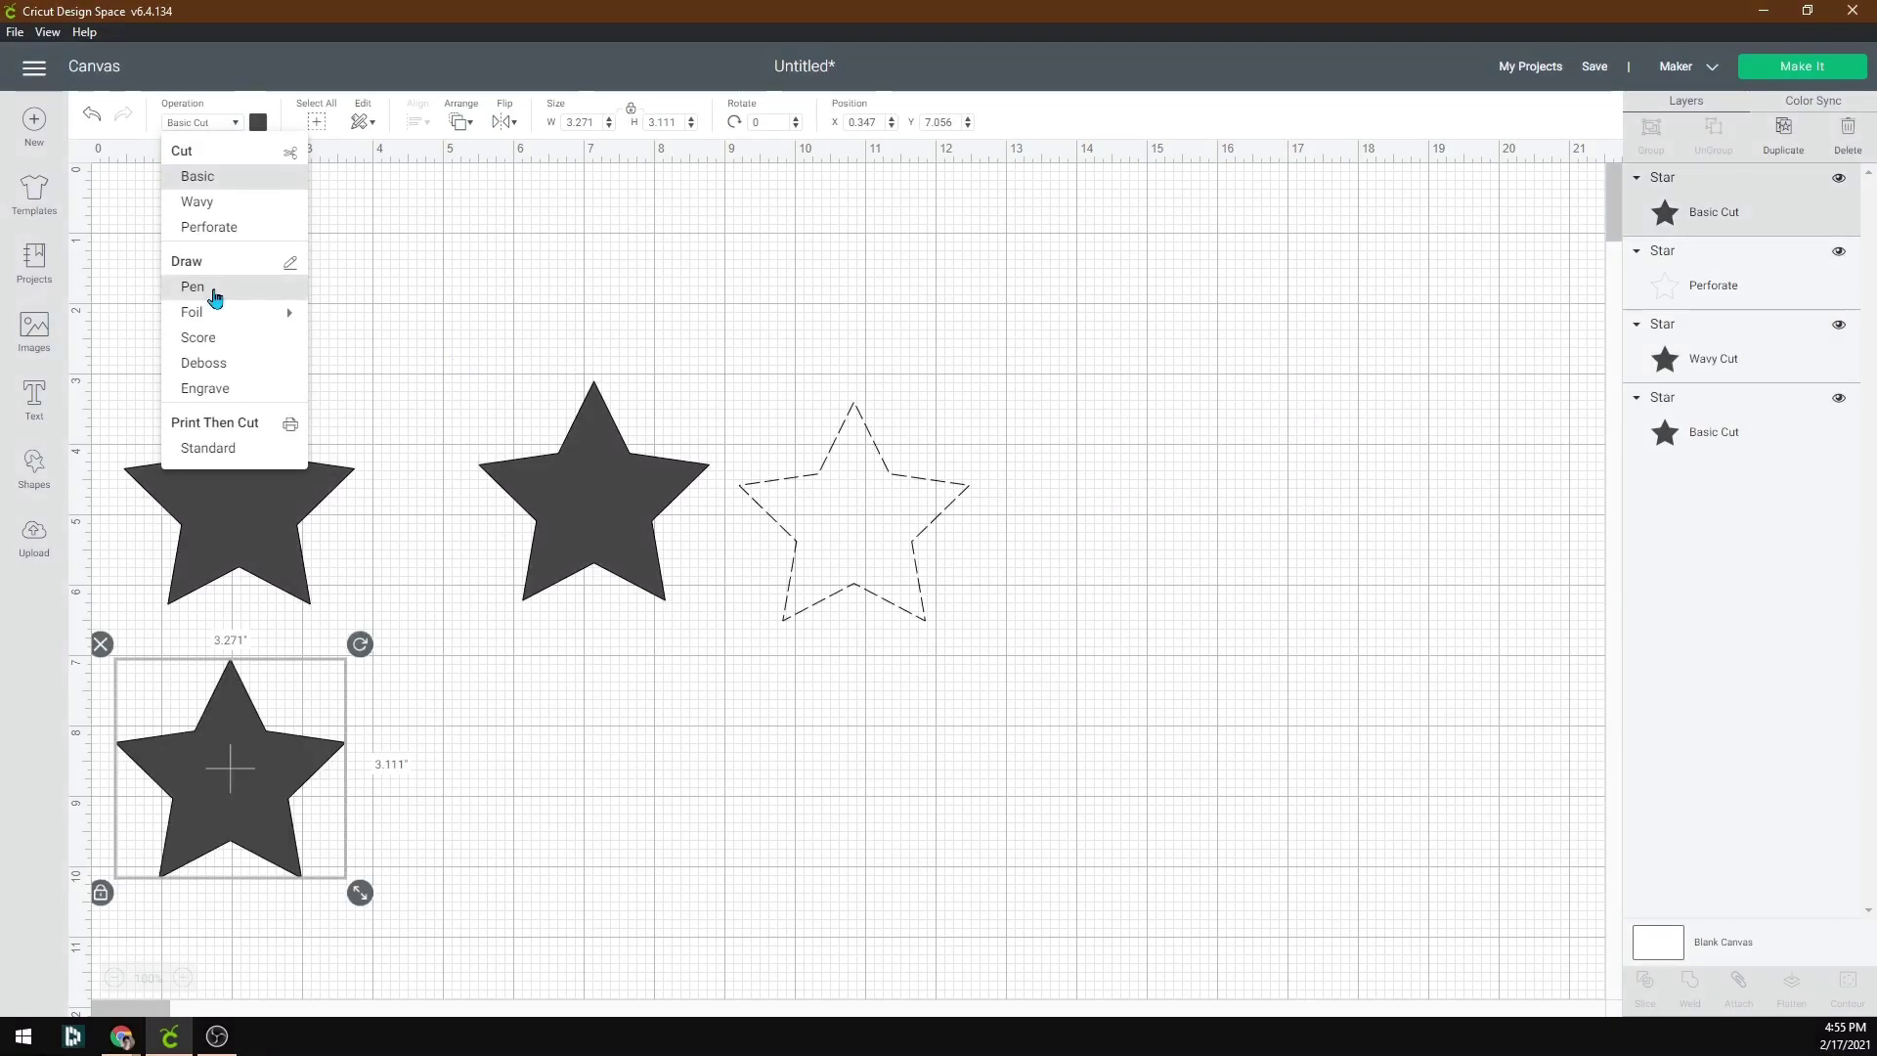
{"action": "left_click", "coordinate": [205, 294]}
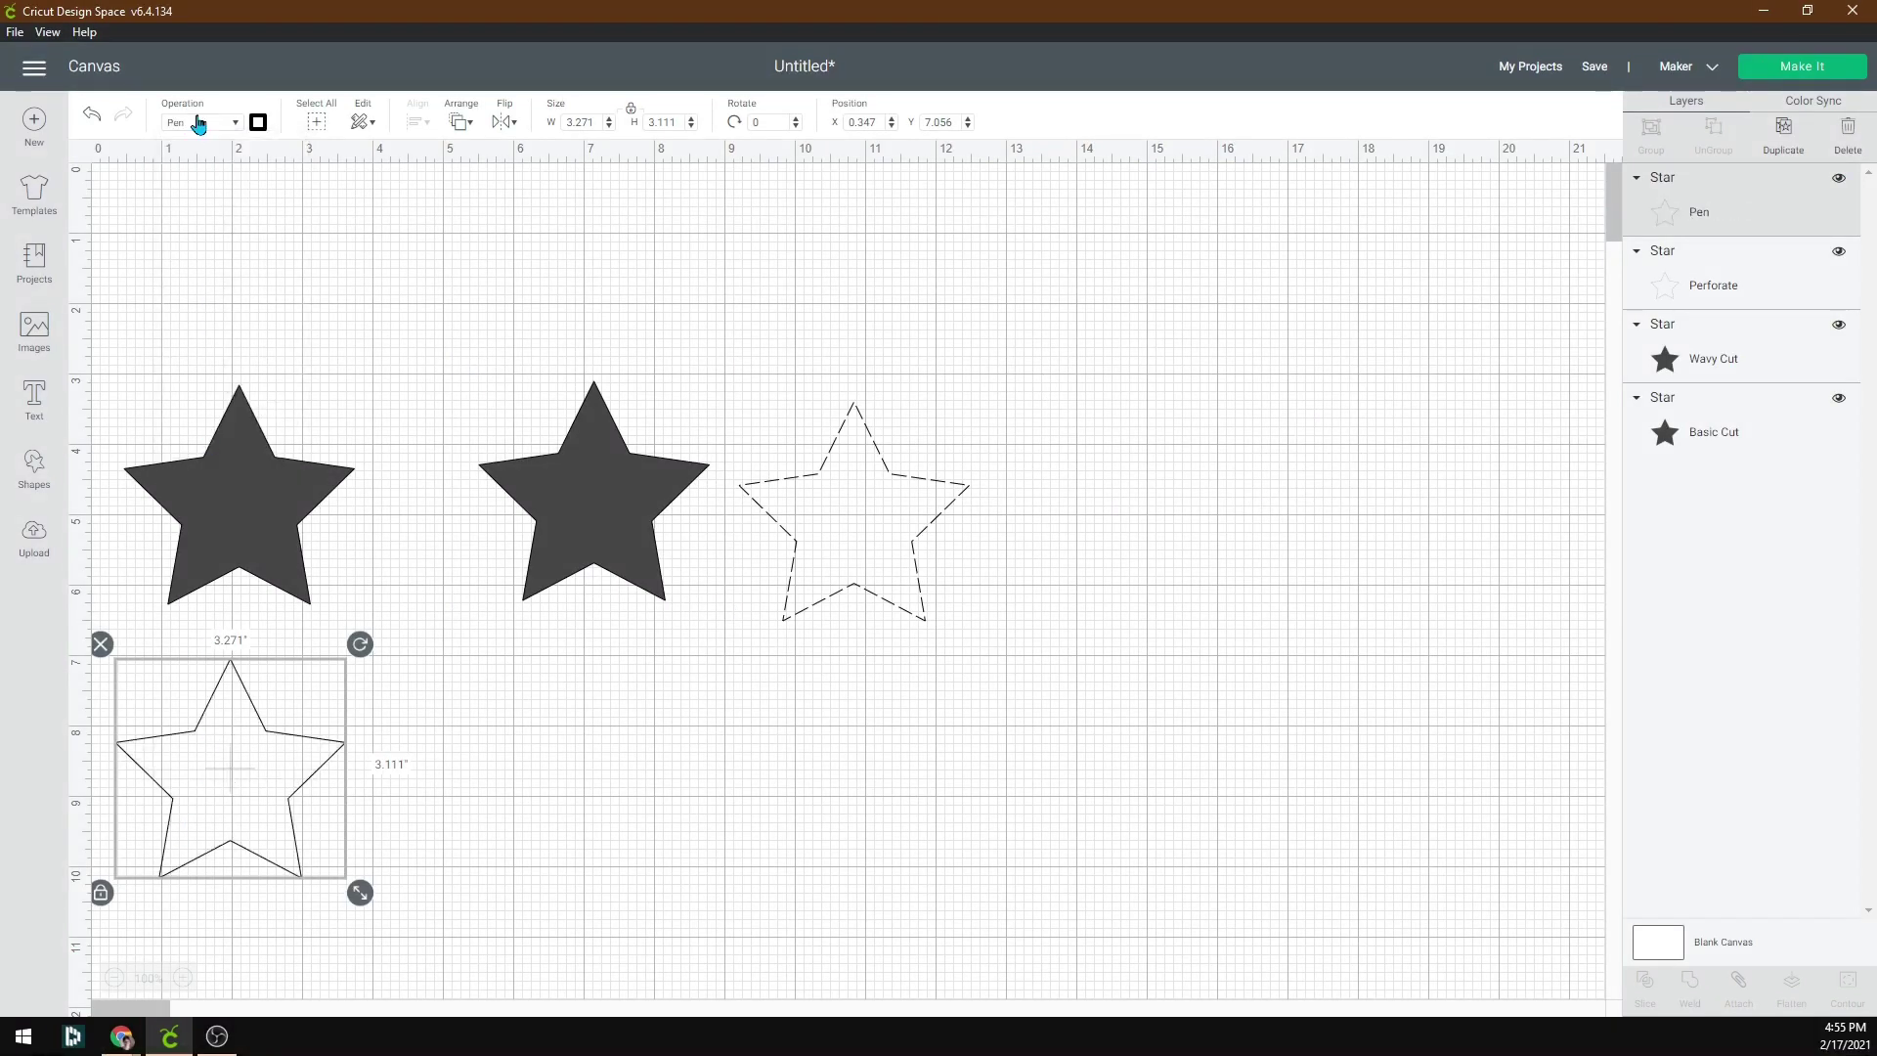
{"action": "left_click", "coordinate": [198, 122]}
{"action": "mouse_move", "coordinate": [252, 324]}
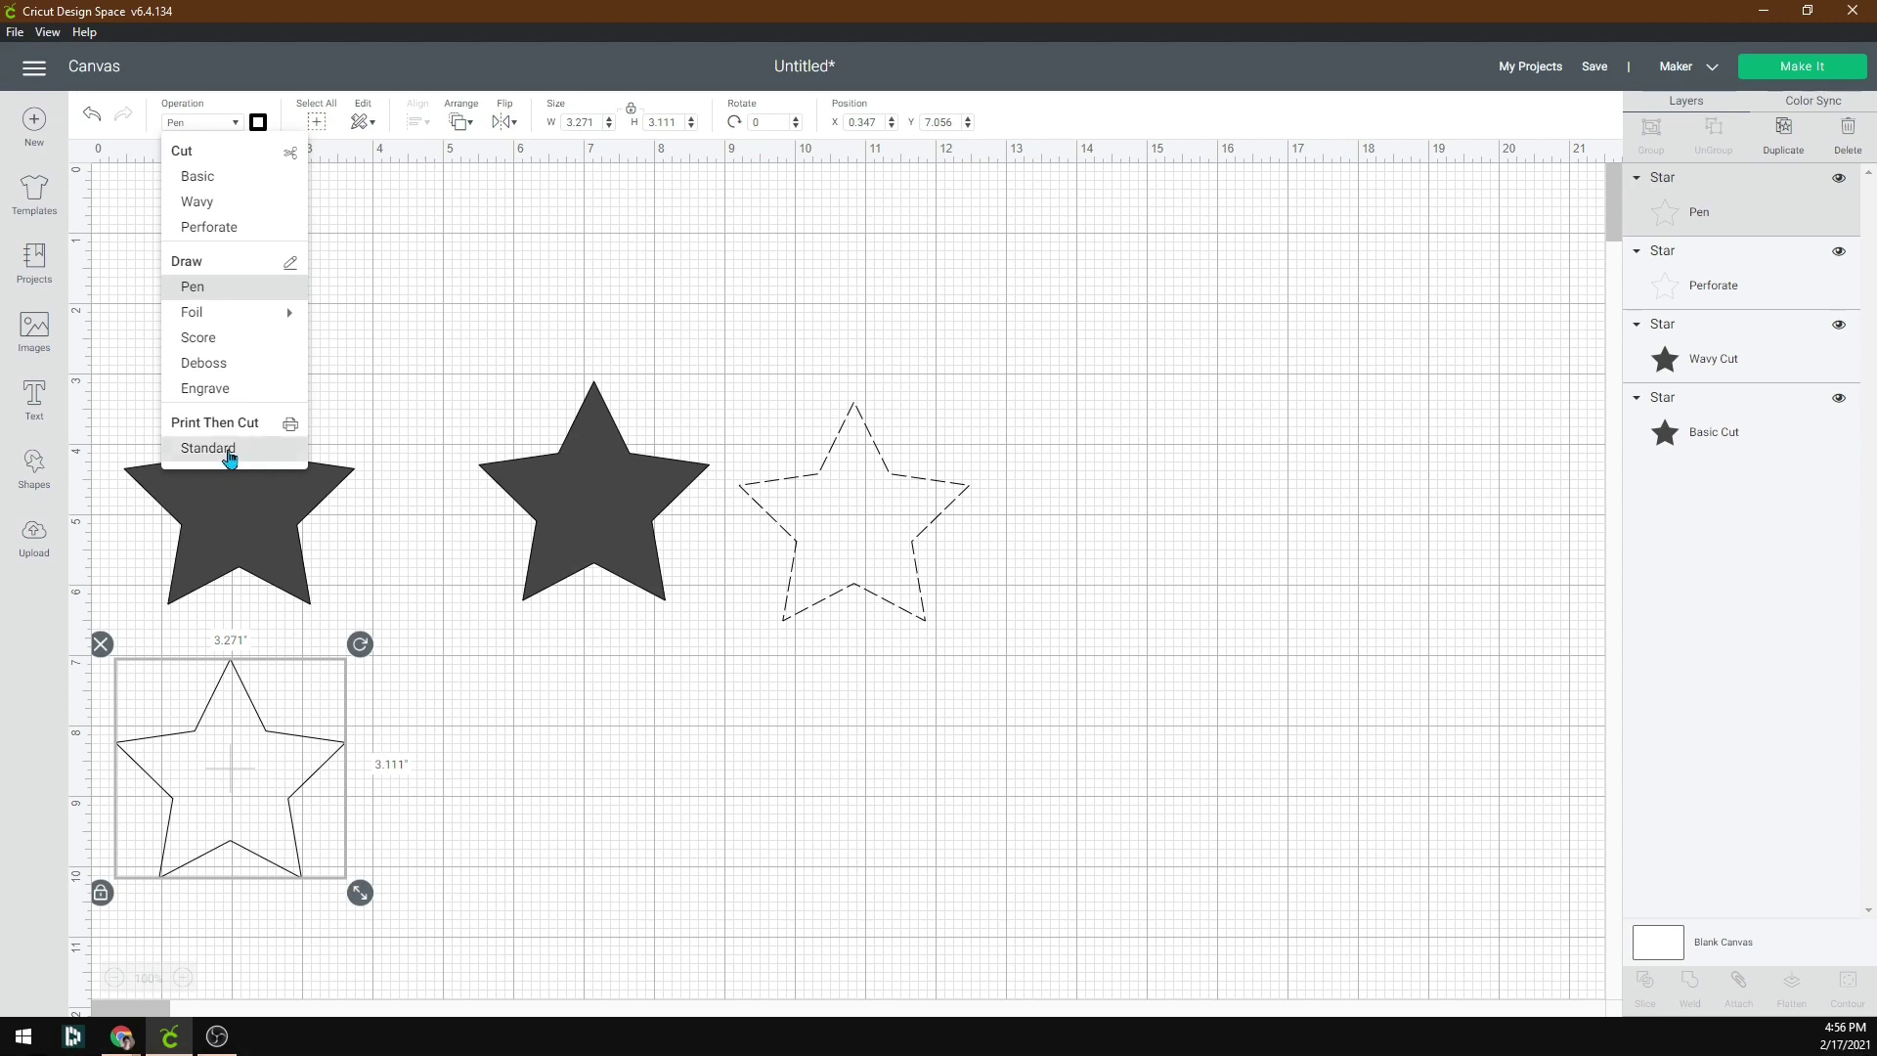
{"action": "left_click", "coordinate": [201, 456]}
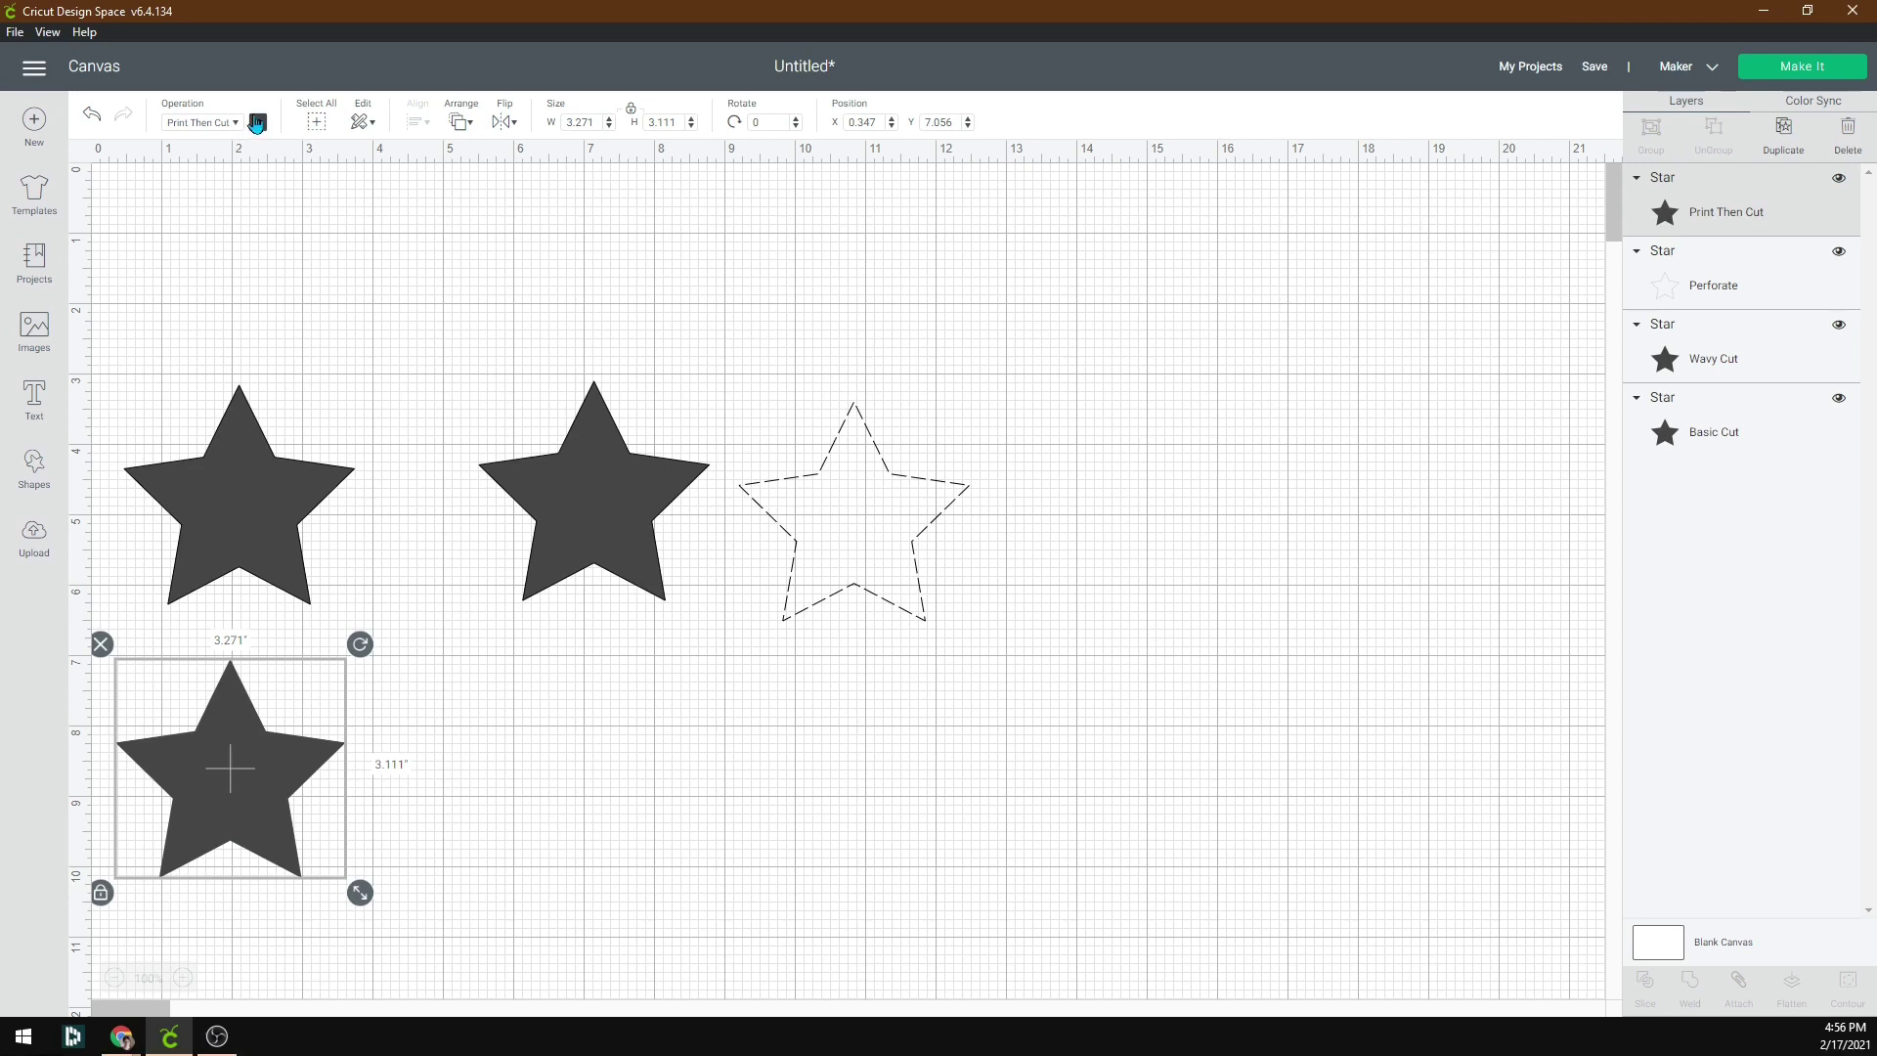
- Change the Print Then Cut star's print type to Pattern and fill it with the black streaked pattern
{"action": "left_click", "coordinate": [258, 124]}
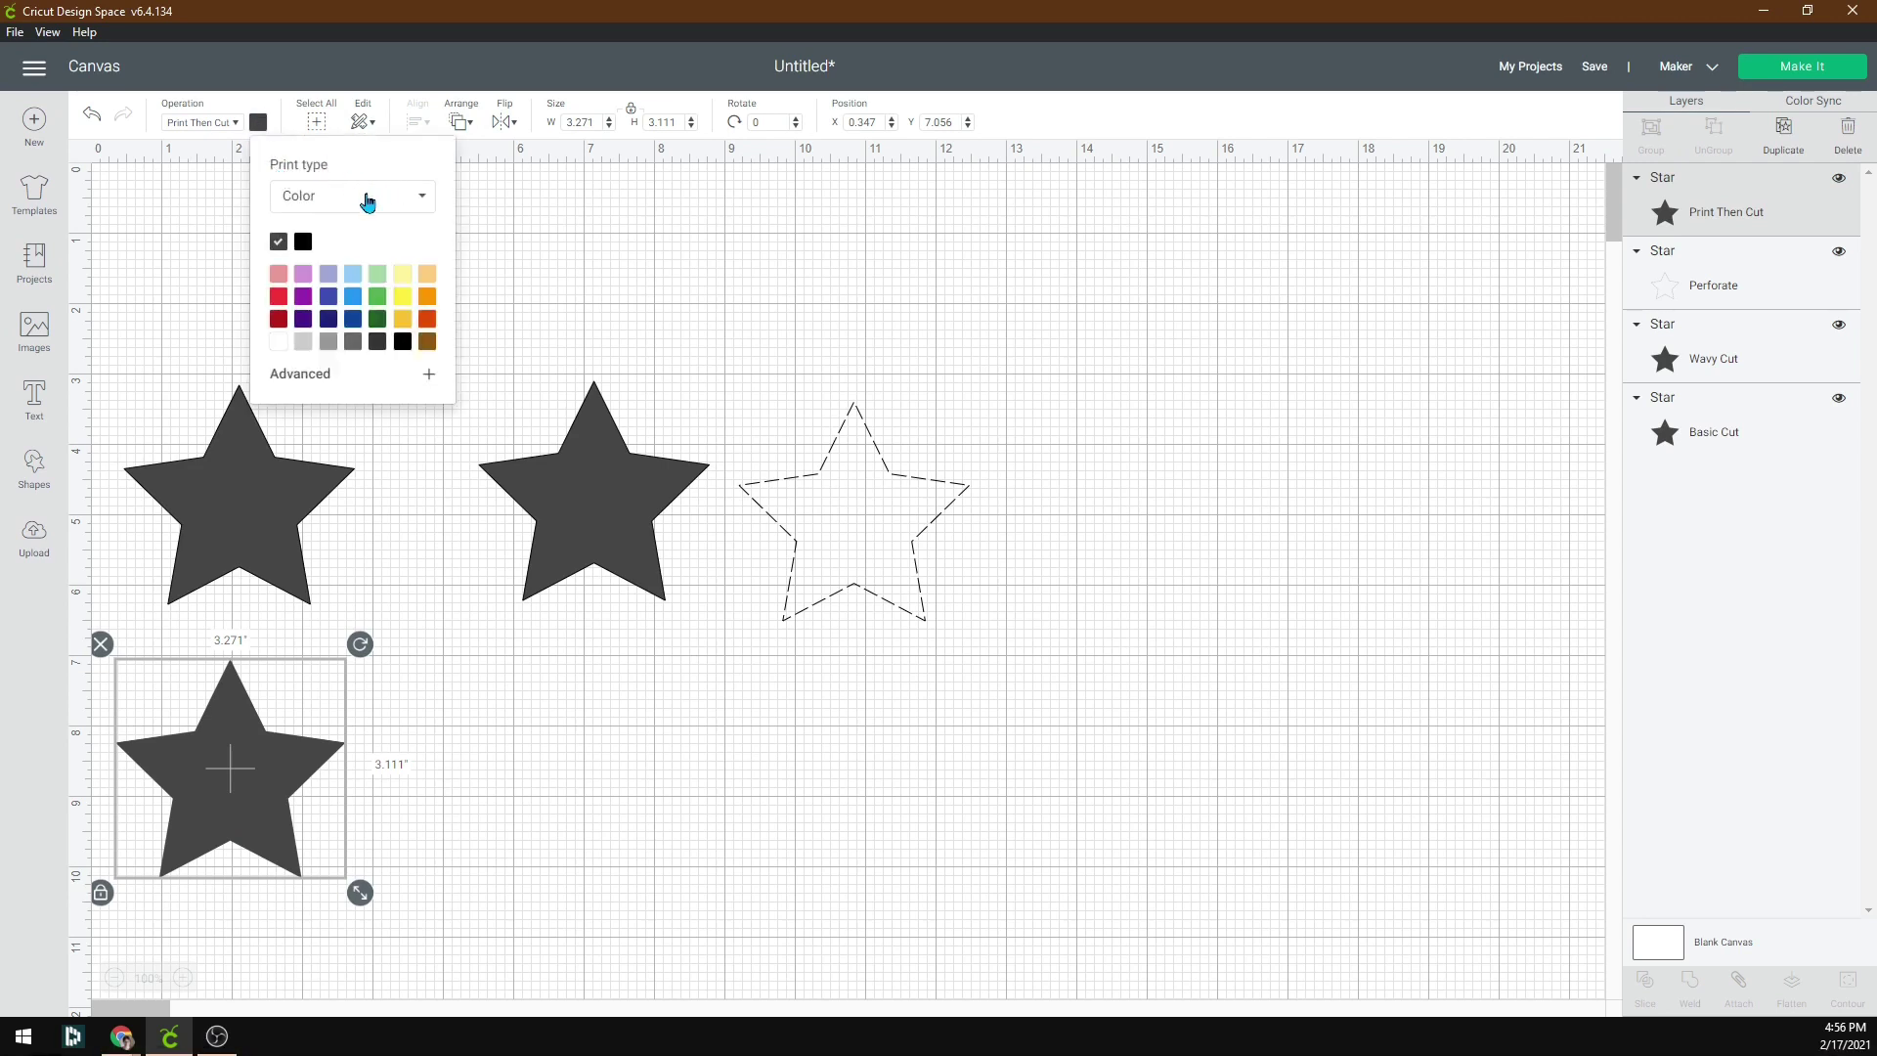
{"action": "left_click", "coordinate": [333, 198]}
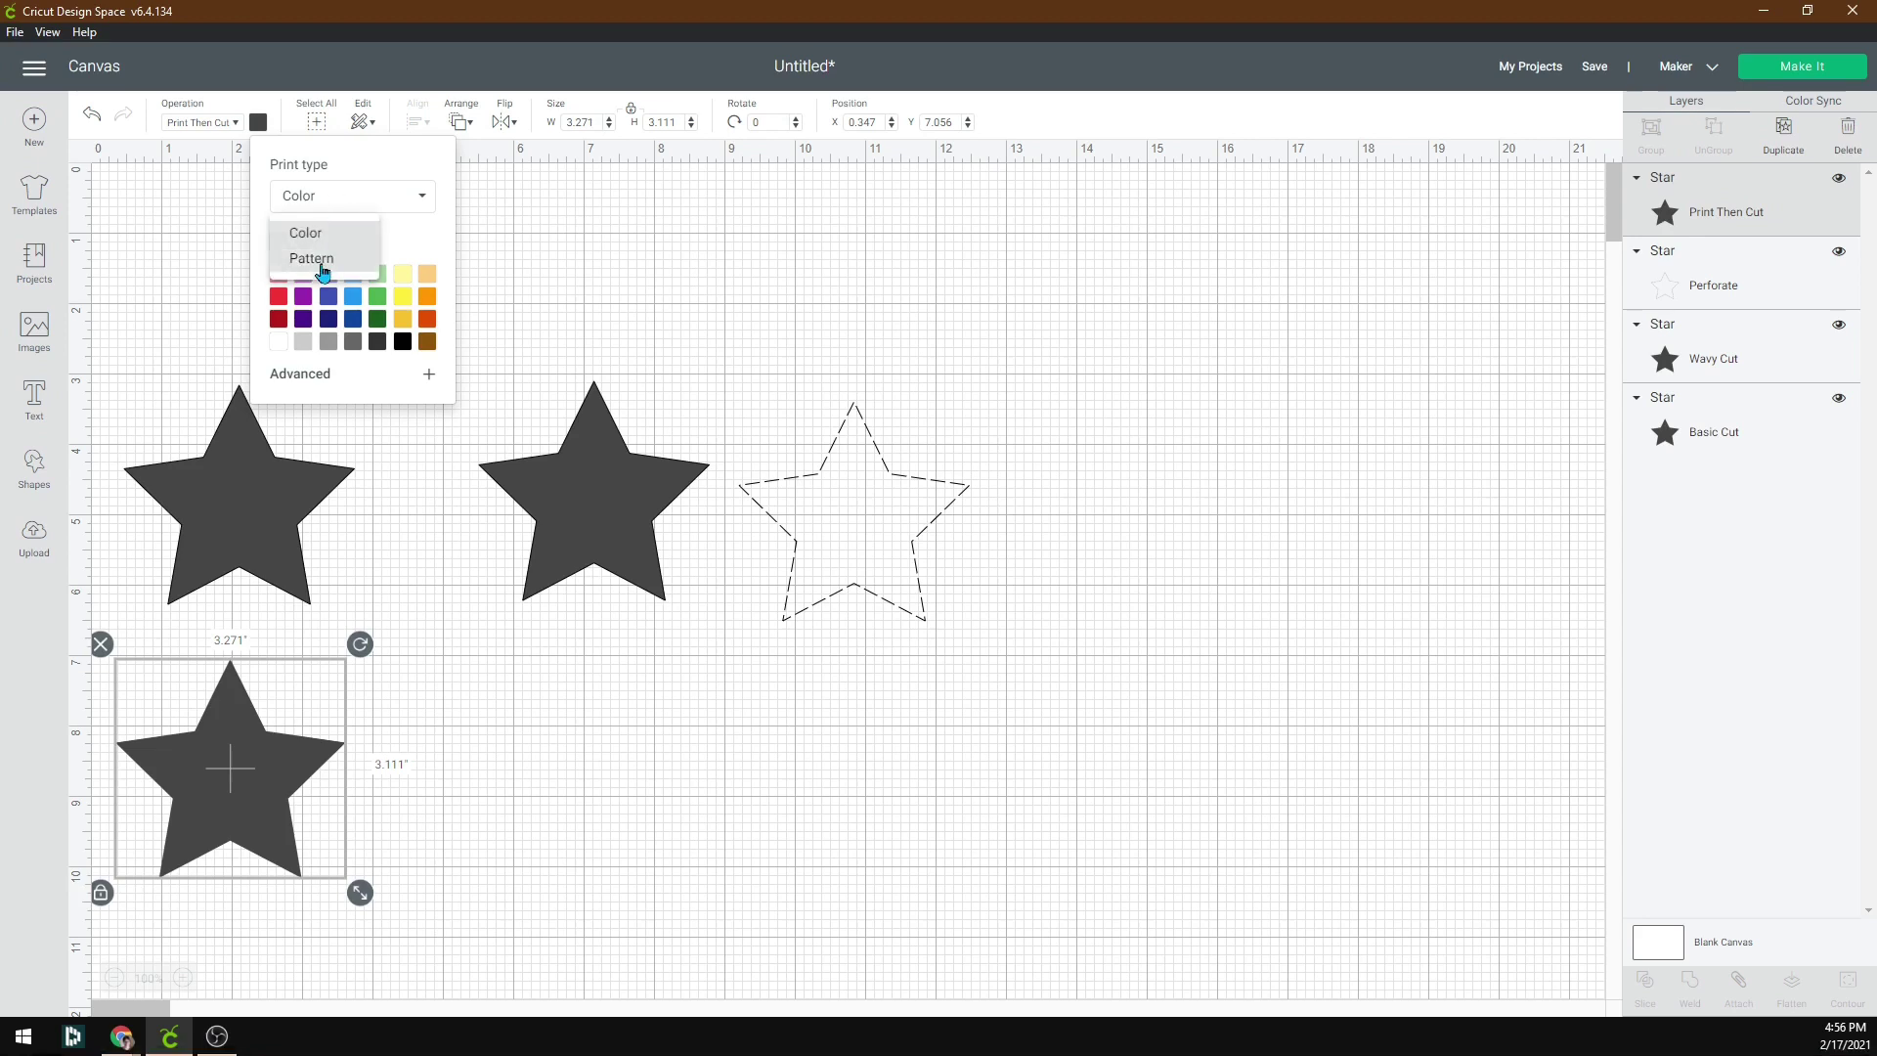
{"action": "left_click", "coordinate": [313, 259]}
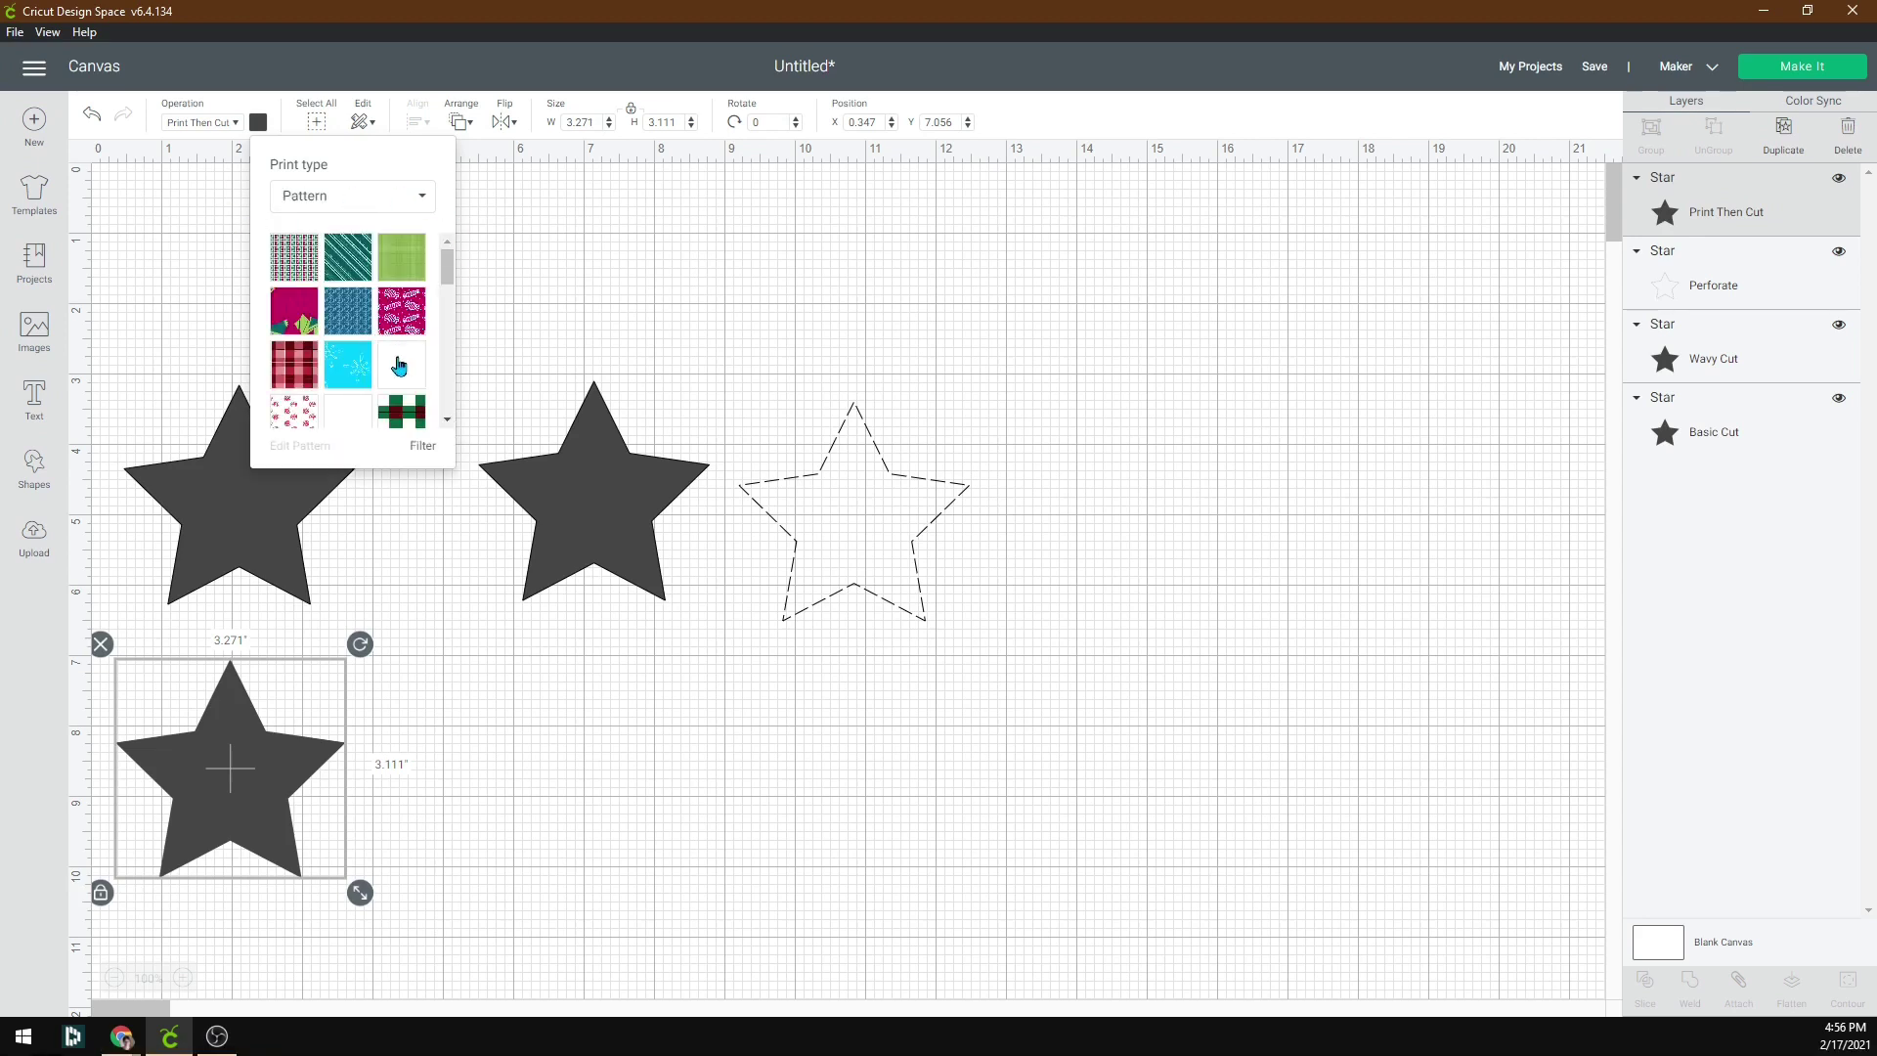
{"action": "scroll", "coordinate": [326, 342], "scroll_direction": "down", "scroll_amount": 3}
{"action": "scroll", "coordinate": [327, 342], "scroll_direction": "down", "scroll_amount": 5}
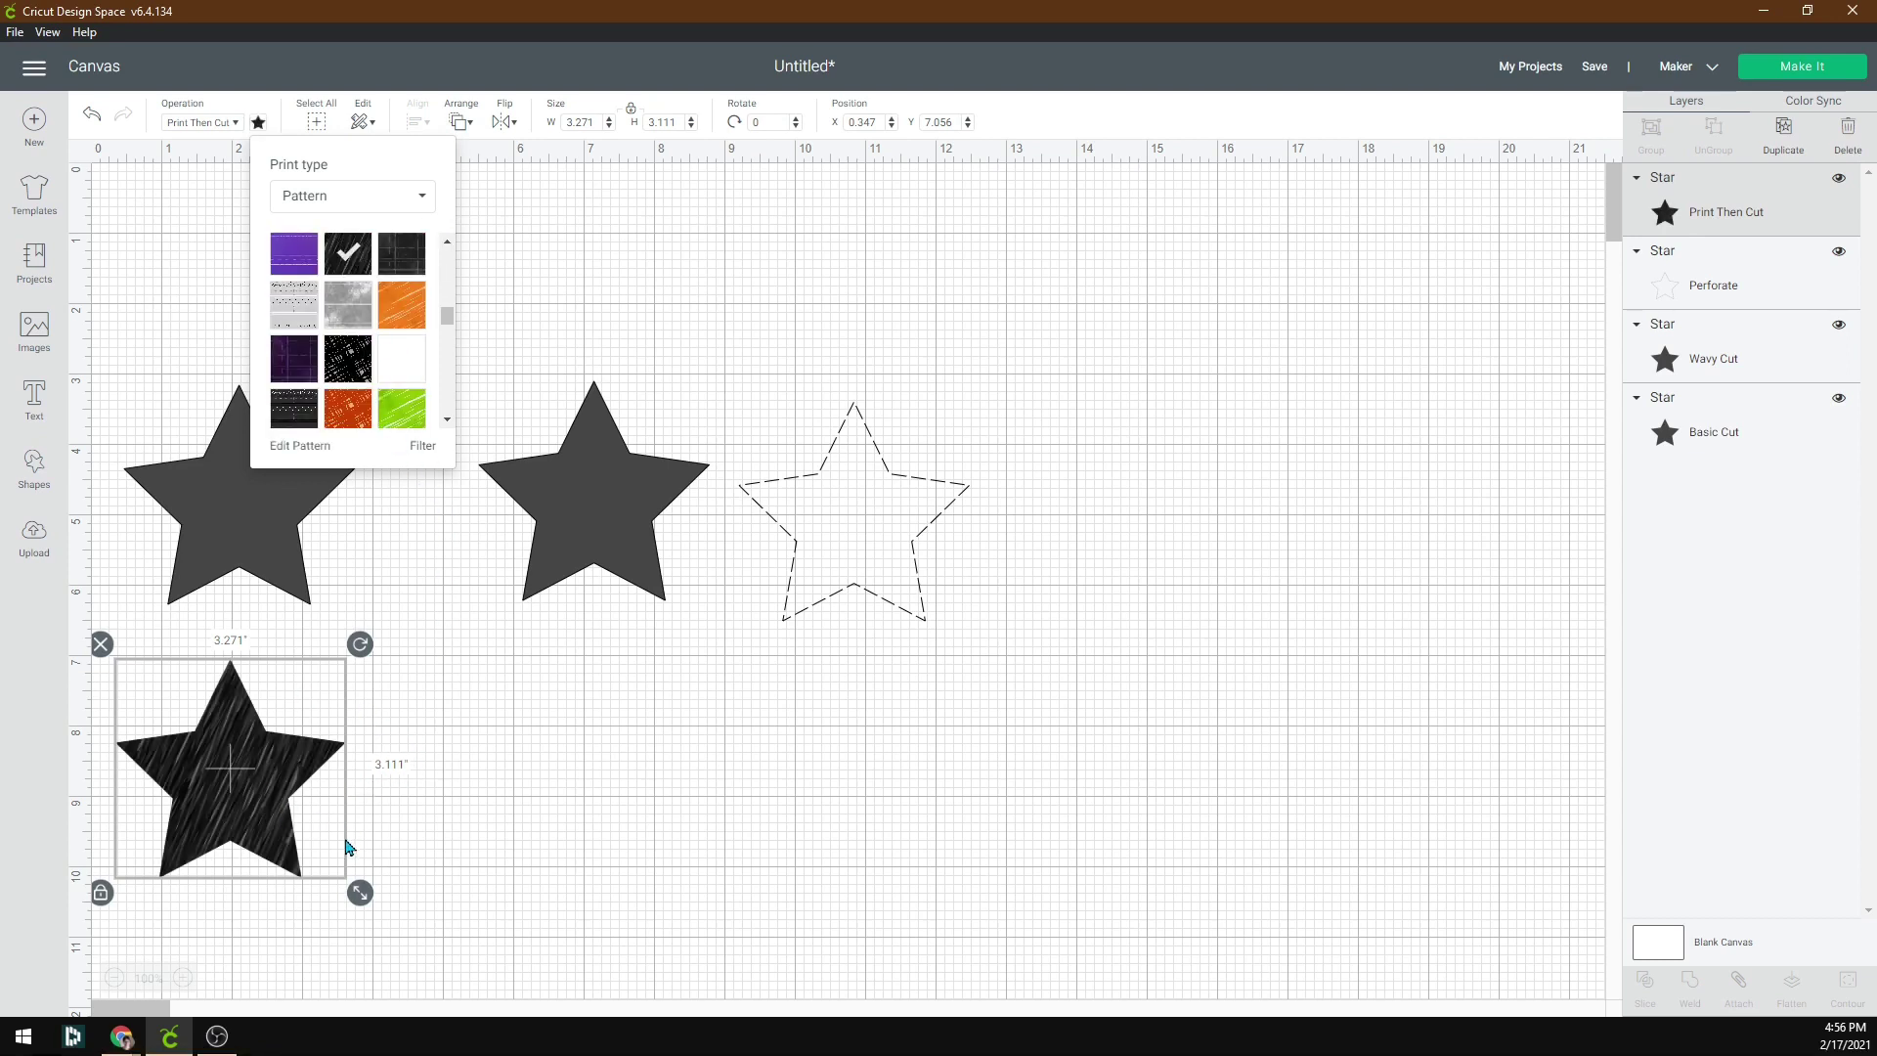
- Enlarge the patterned star to about 7.59 inches wide, placing it beside the perforated star, and scale it back down
{"action": "left_click_drag", "start_coordinate": [358, 897], "coordinate": [653, 1046]}
{"action": "left_click_drag", "start_coordinate": [394, 727], "coordinate": [1233, 382]}
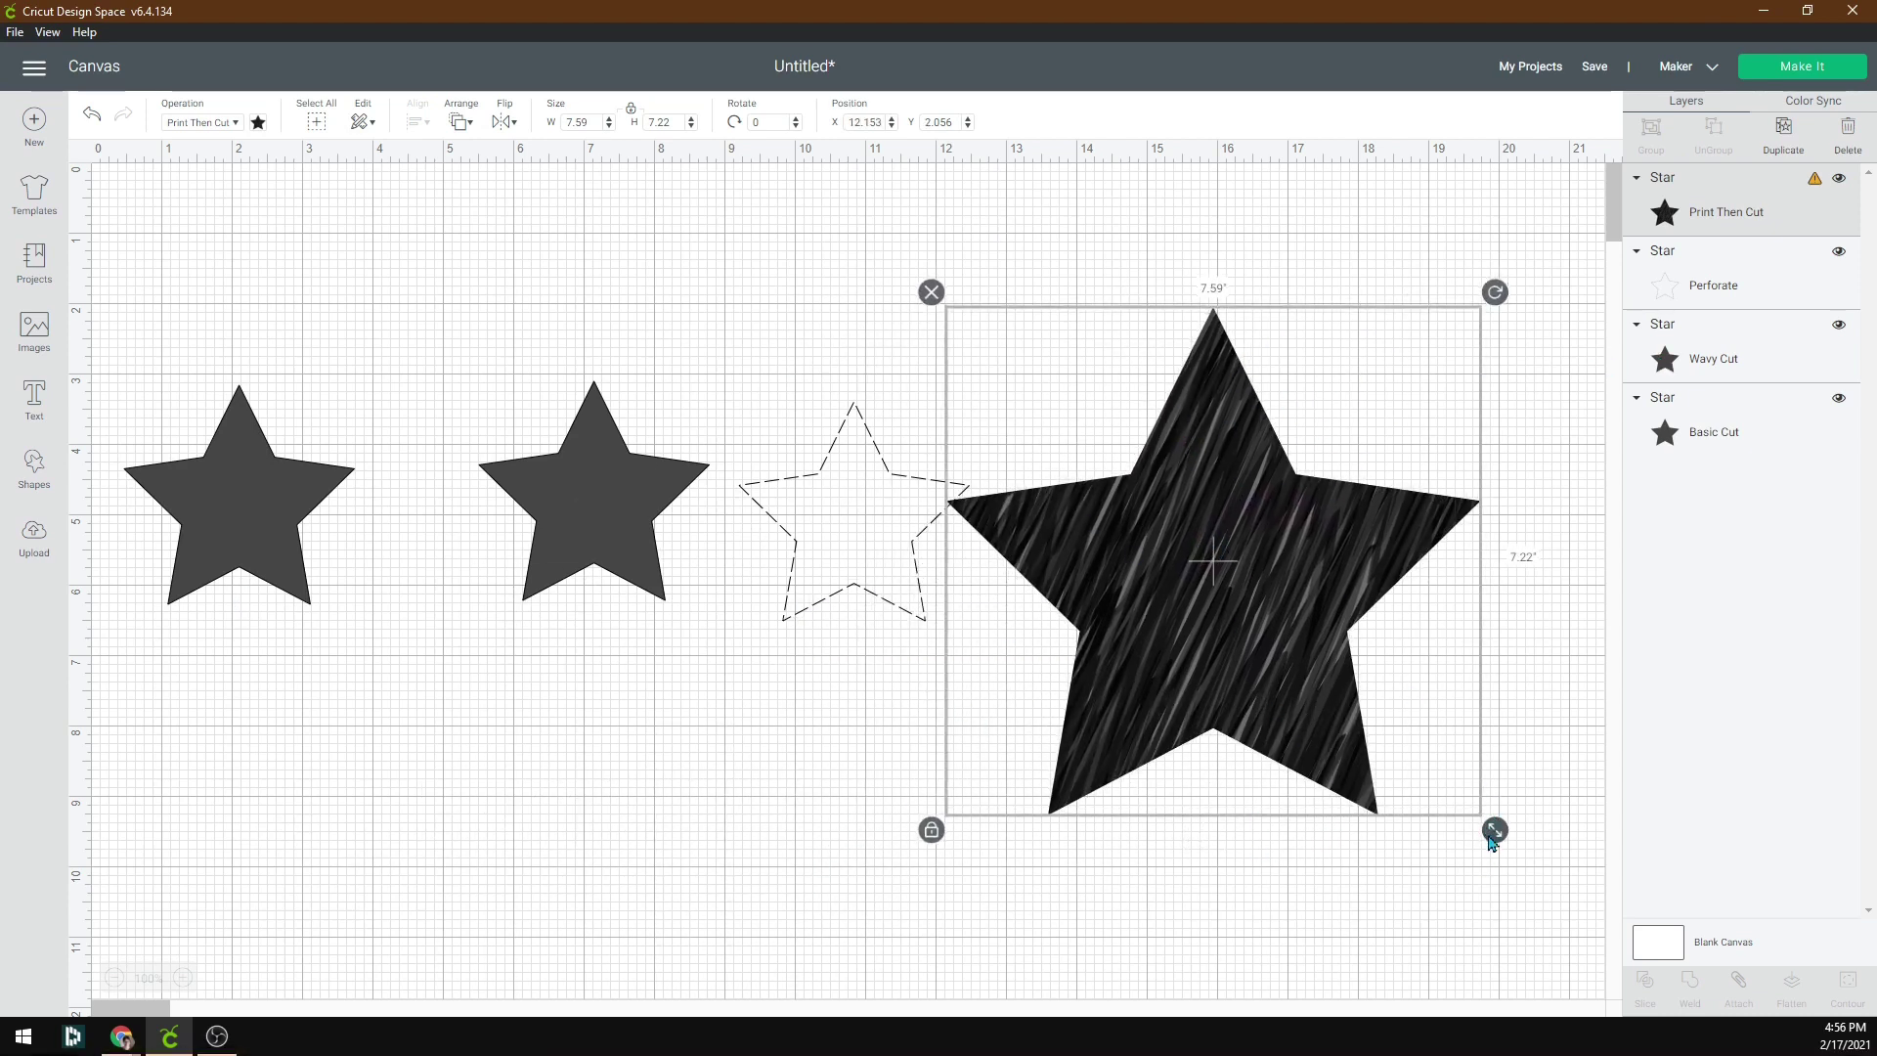
{"action": "left_click_drag", "start_coordinate": [1494, 830], "coordinate": [1266, 612]}
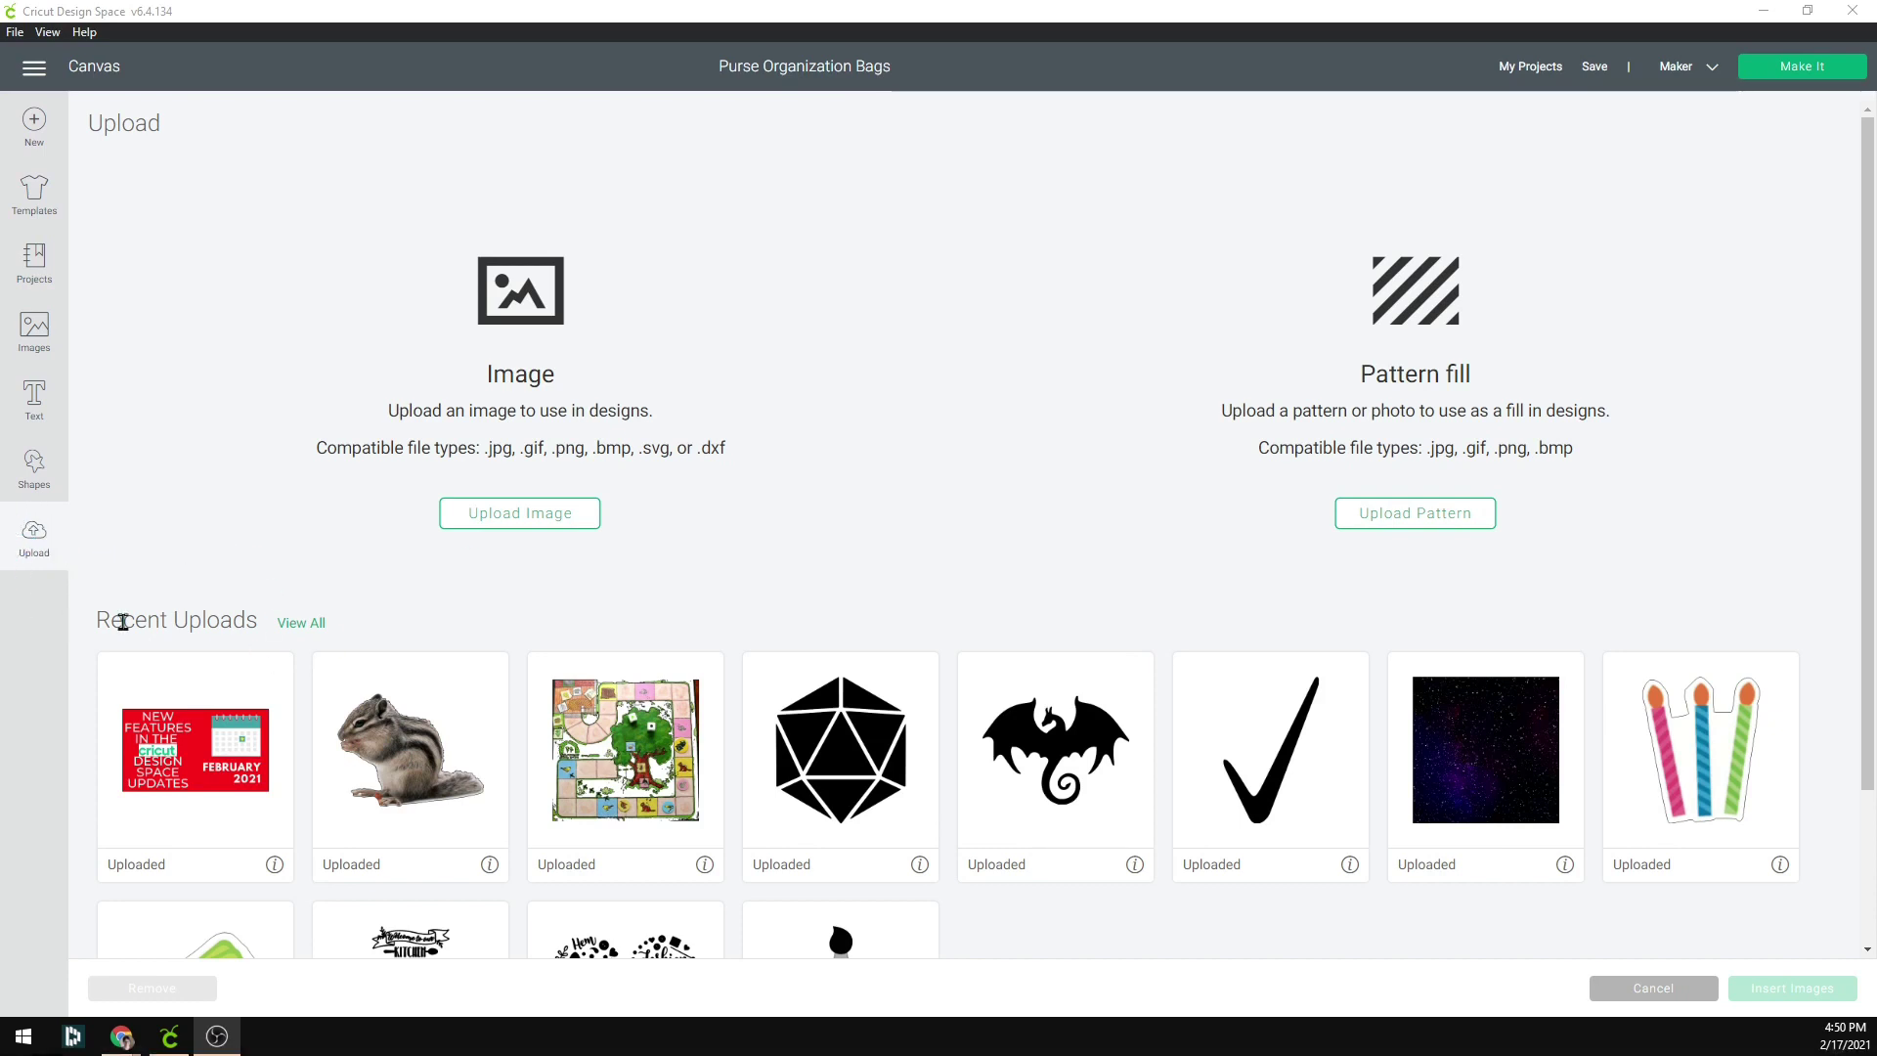
- Start an image upload and open Galaxy watercolor paper 13 from the Designs > Creative Fabrica > Galaxy Watercolor folder
{"action": "left_click", "coordinate": [583, 523]}
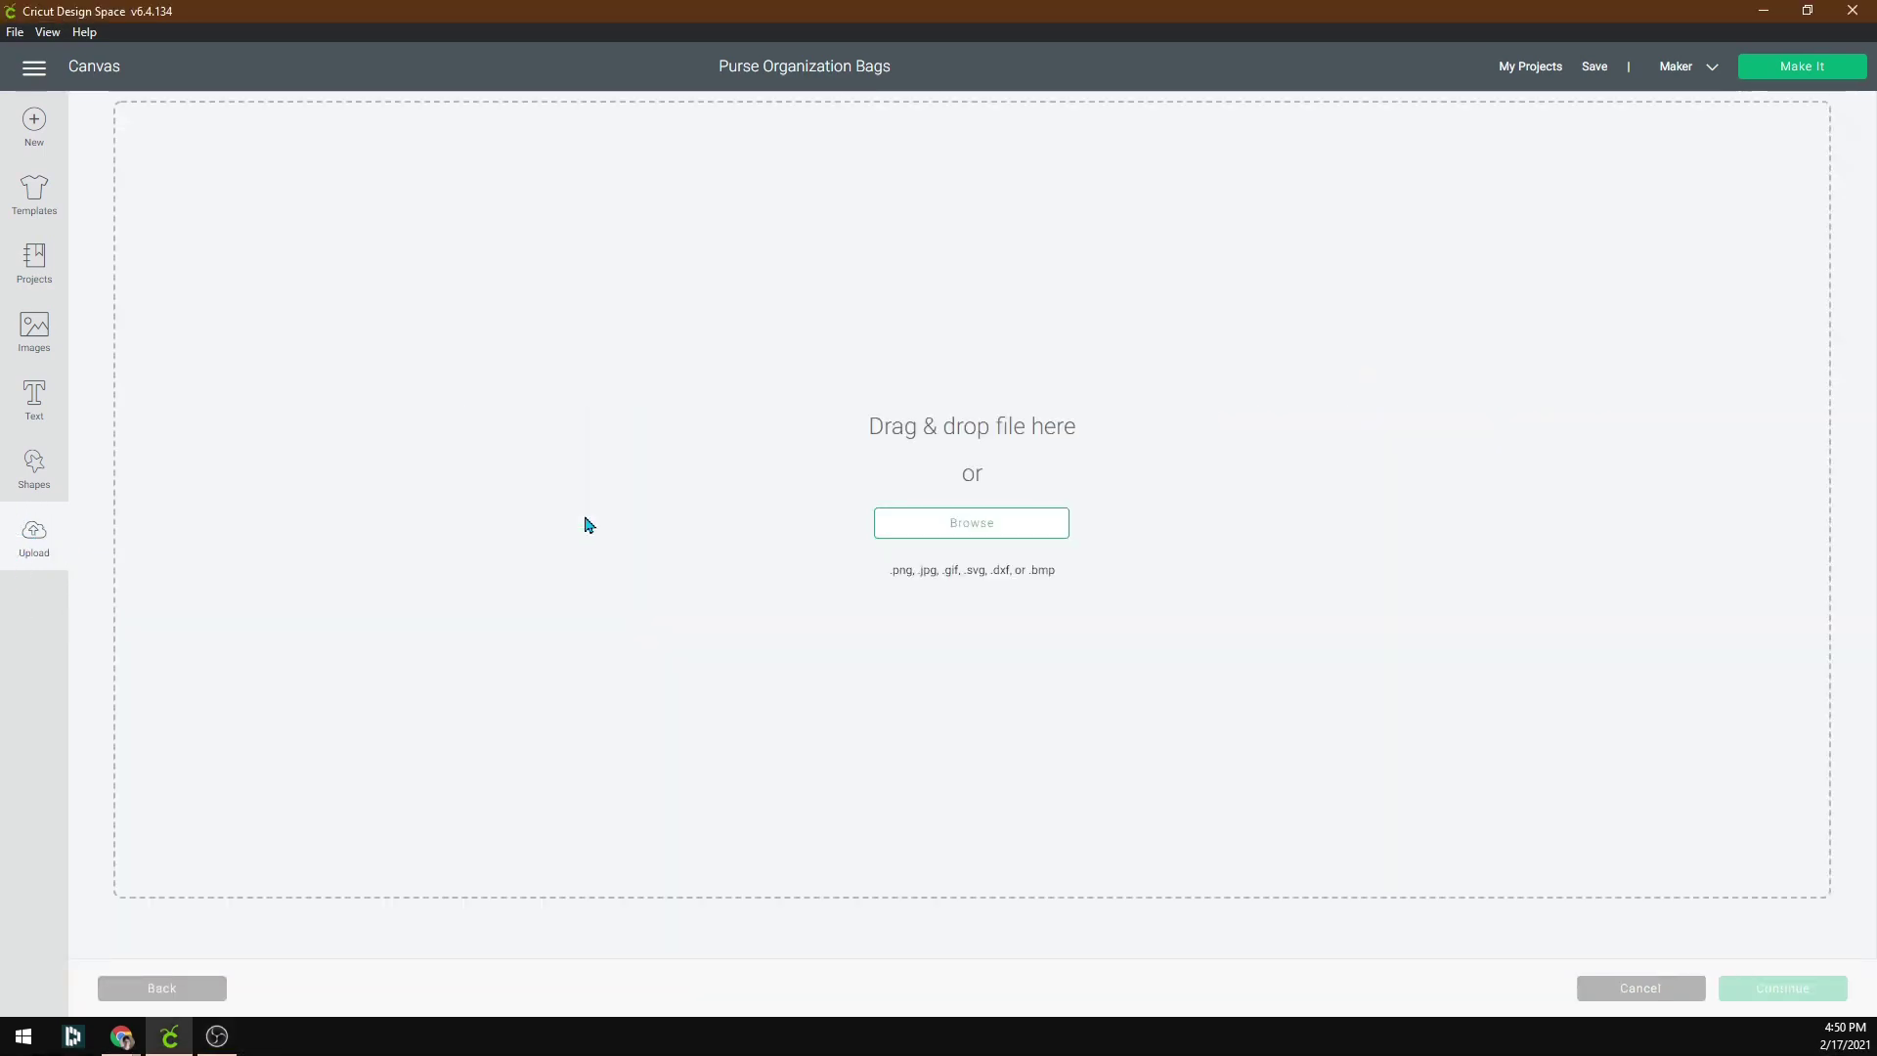
{"action": "left_click", "coordinate": [1016, 541]}
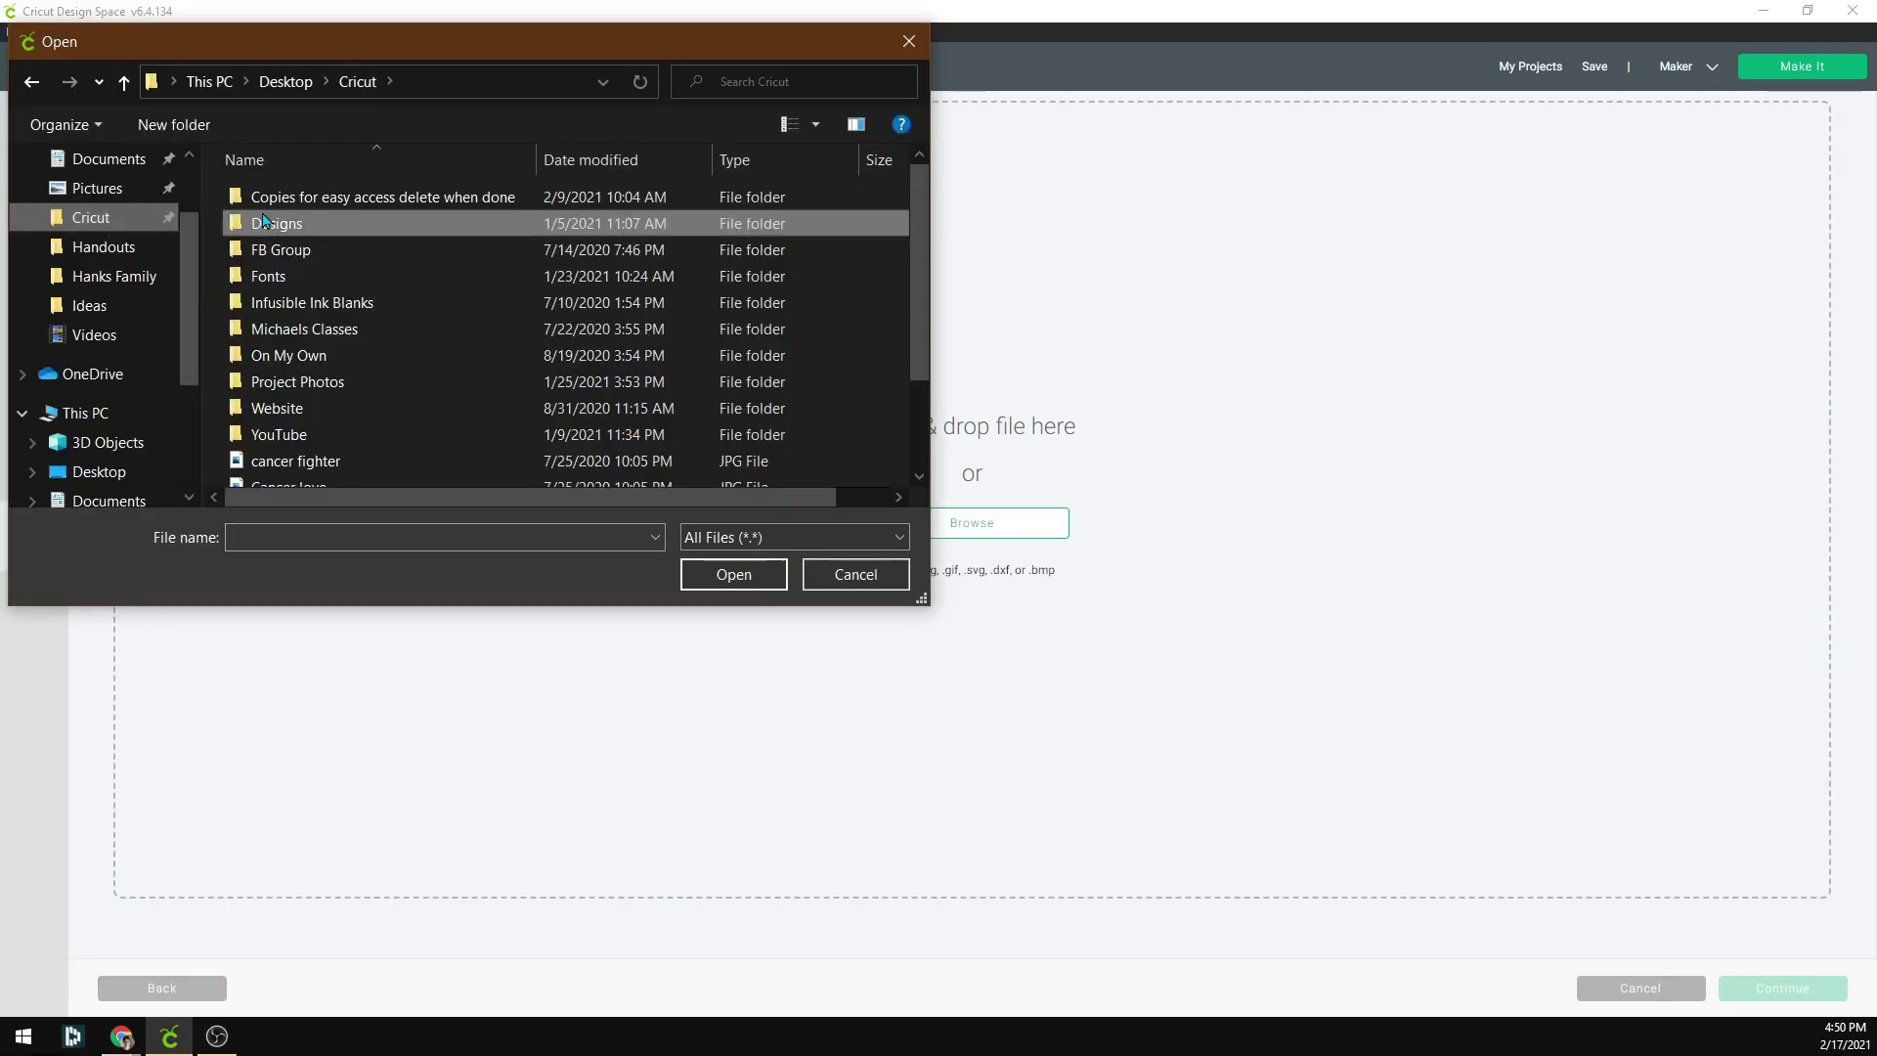
{"action": "double_click", "coordinate": [359, 220]}
{"action": "double_click", "coordinate": [361, 197]}
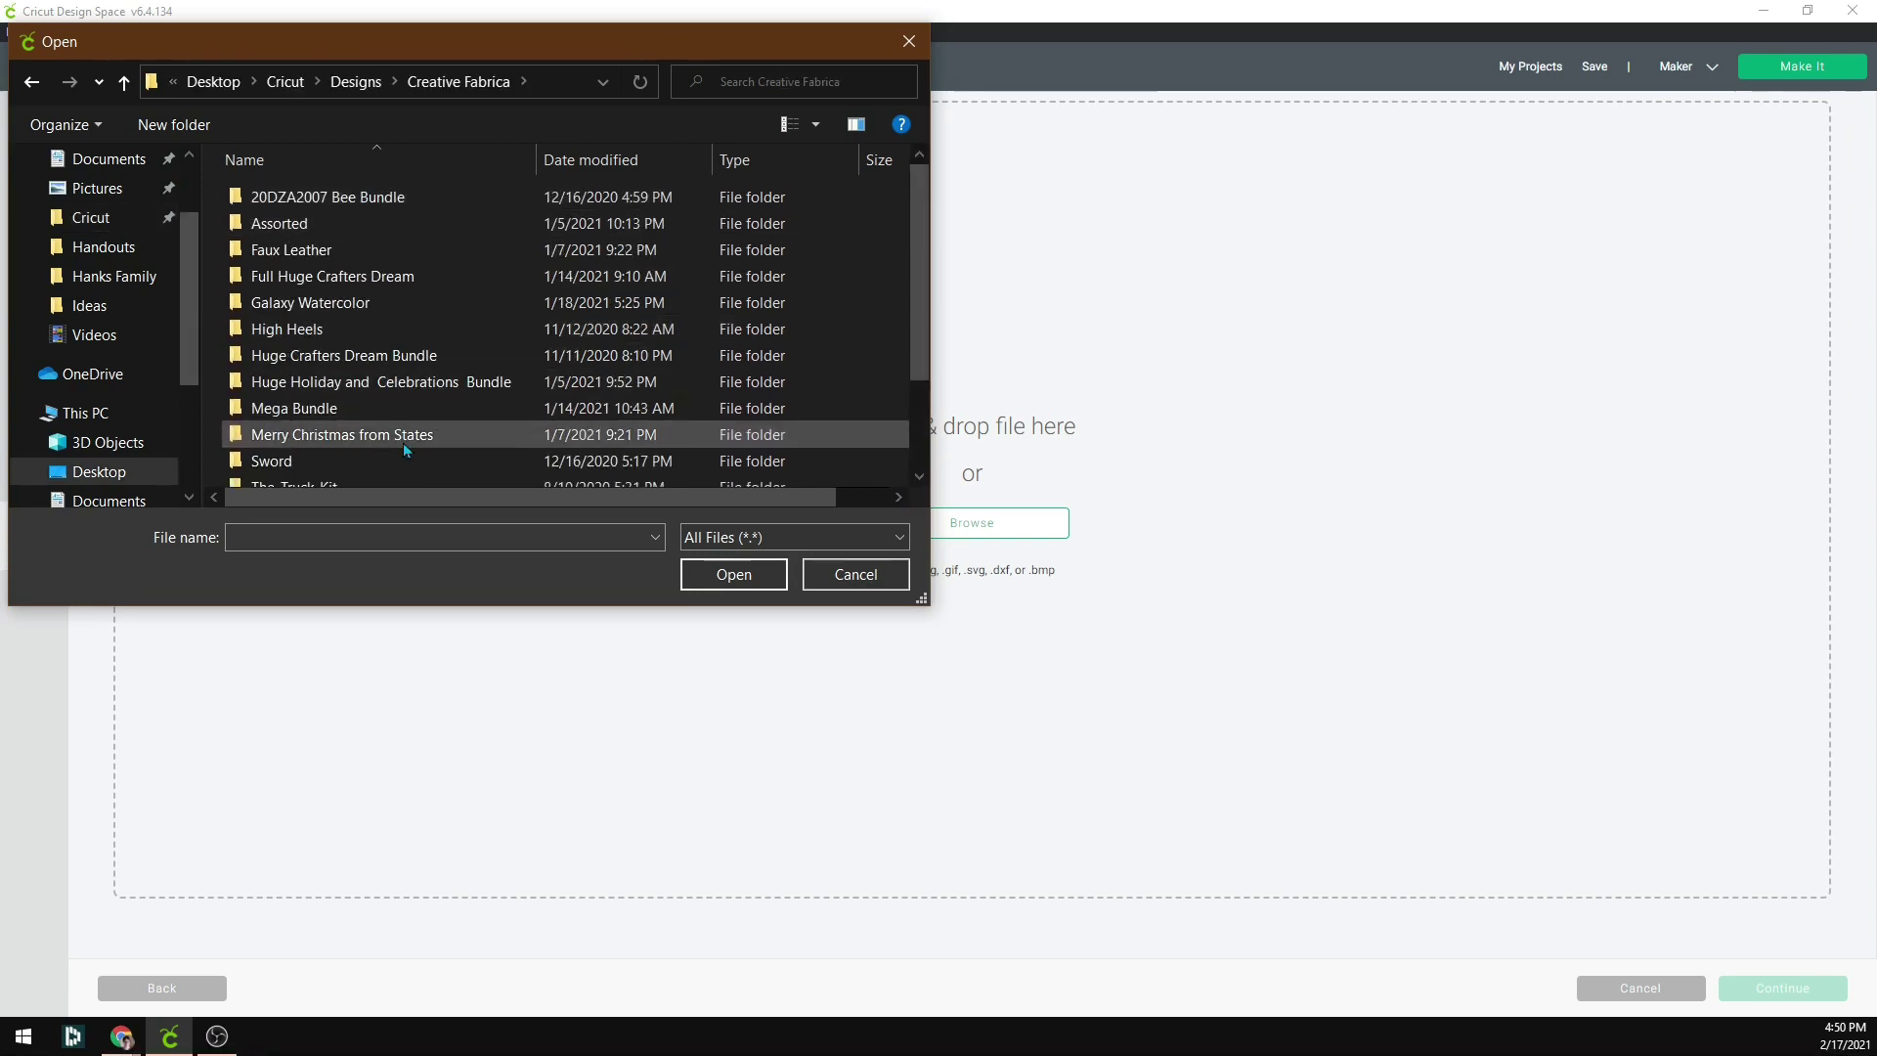
{"action": "double_click", "coordinate": [409, 309]}
{"action": "scroll", "coordinate": [706, 332], "scroll_direction": "down", "scroll_amount": 2}
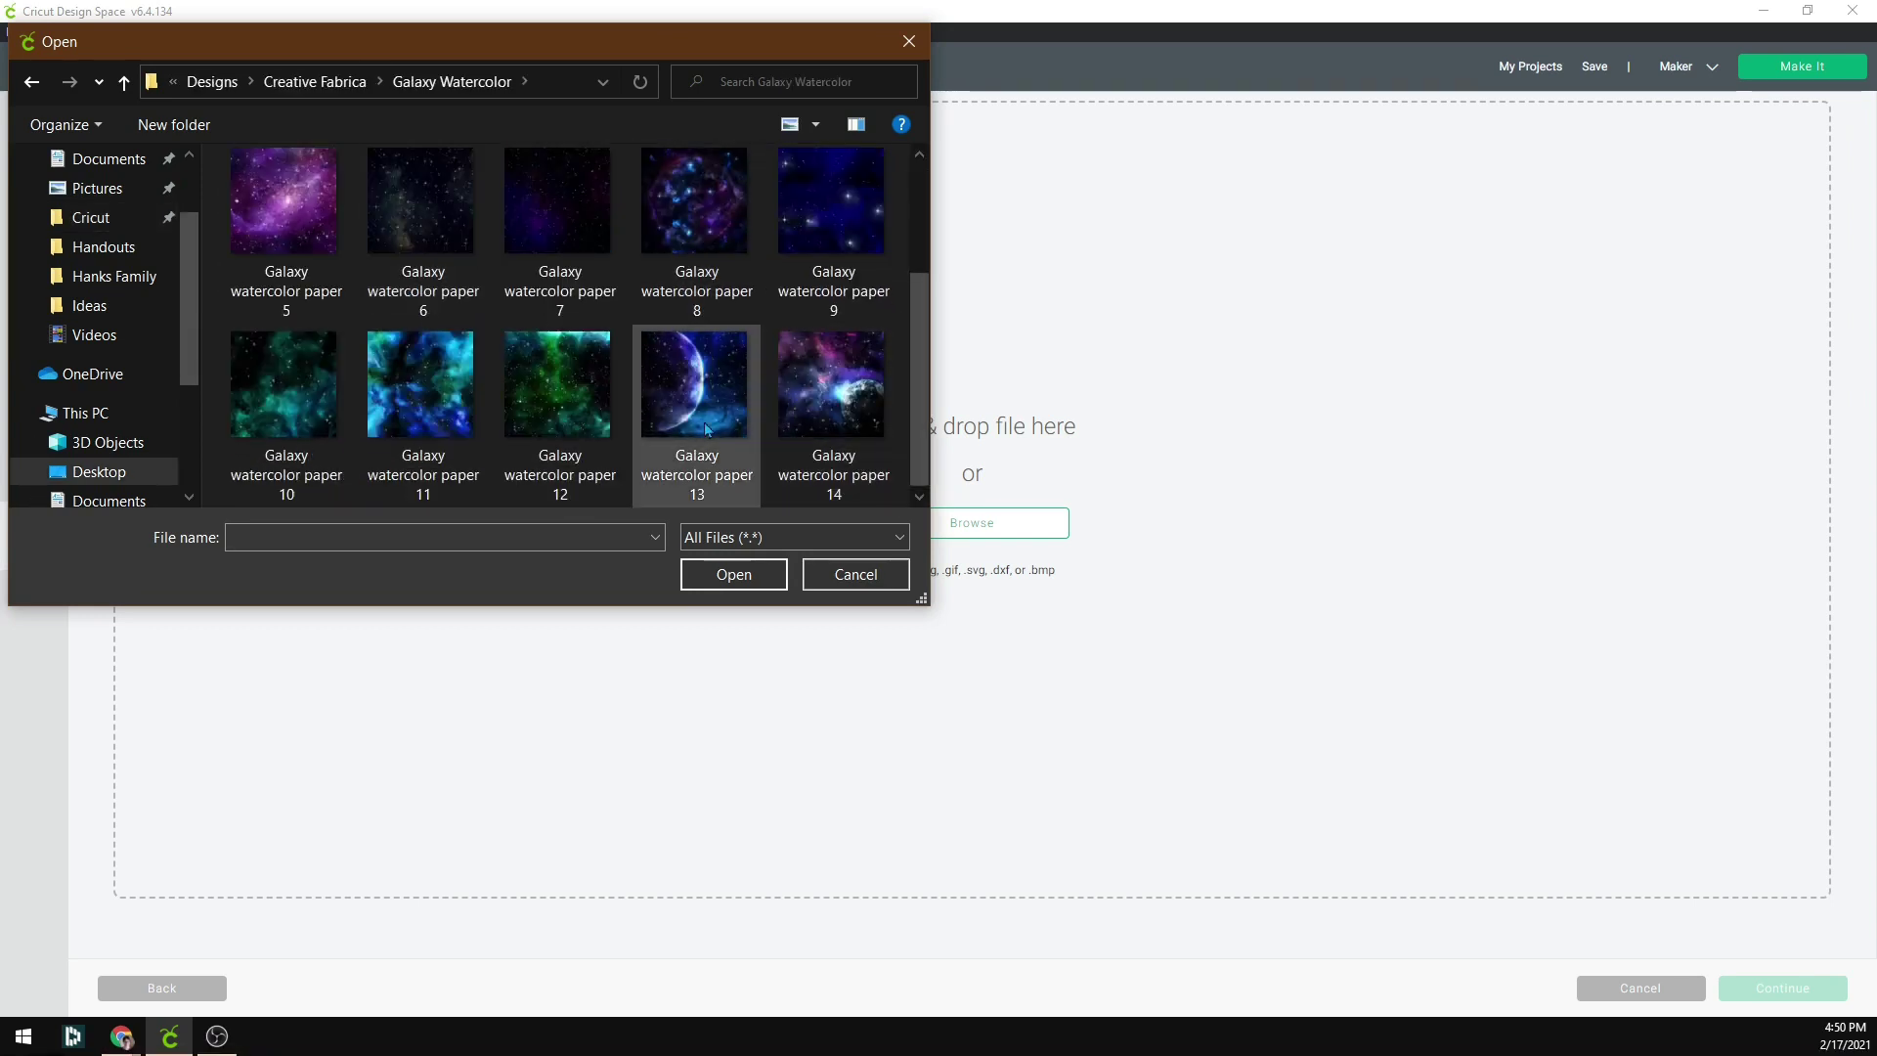
{"action": "left_click", "coordinate": [698, 397]}
{"action": "double_click", "coordinate": [698, 397]}
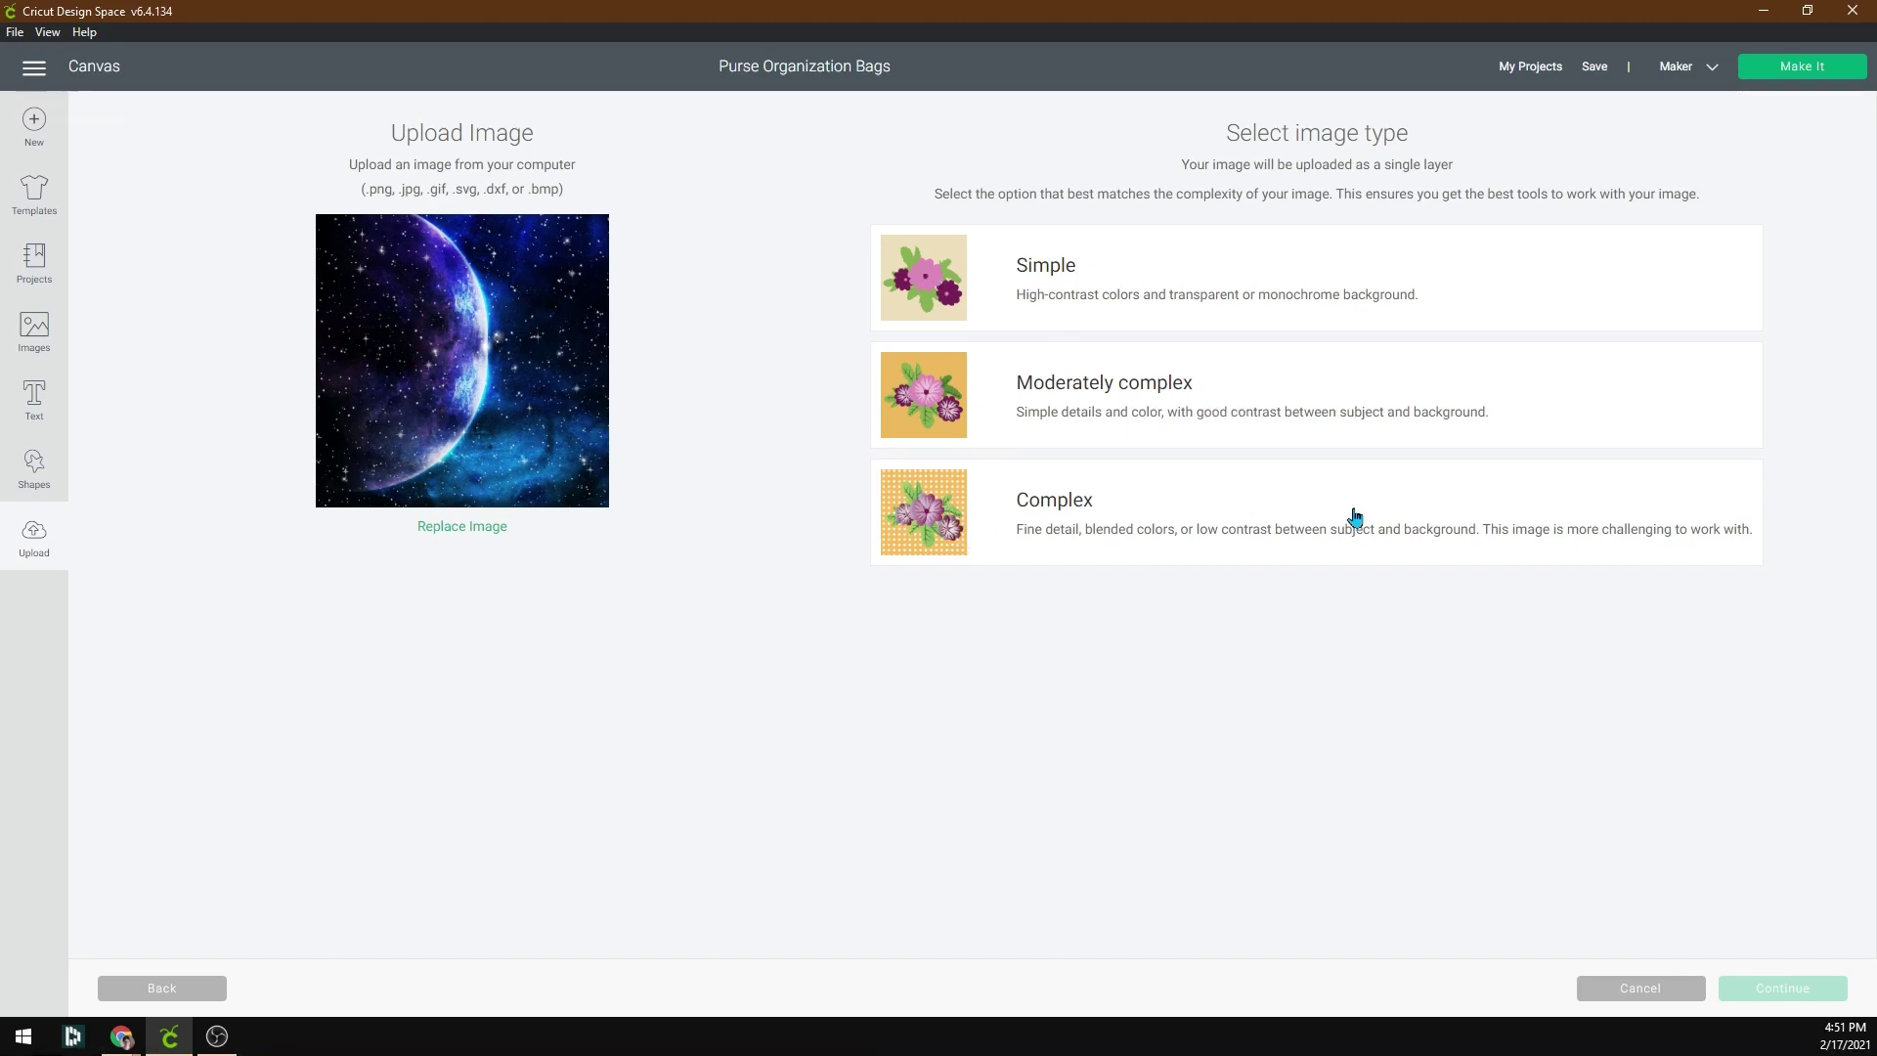
- Set the galaxy image's type to Complex and accept it without erasing any areas
{"action": "left_click", "coordinate": [1147, 523]}
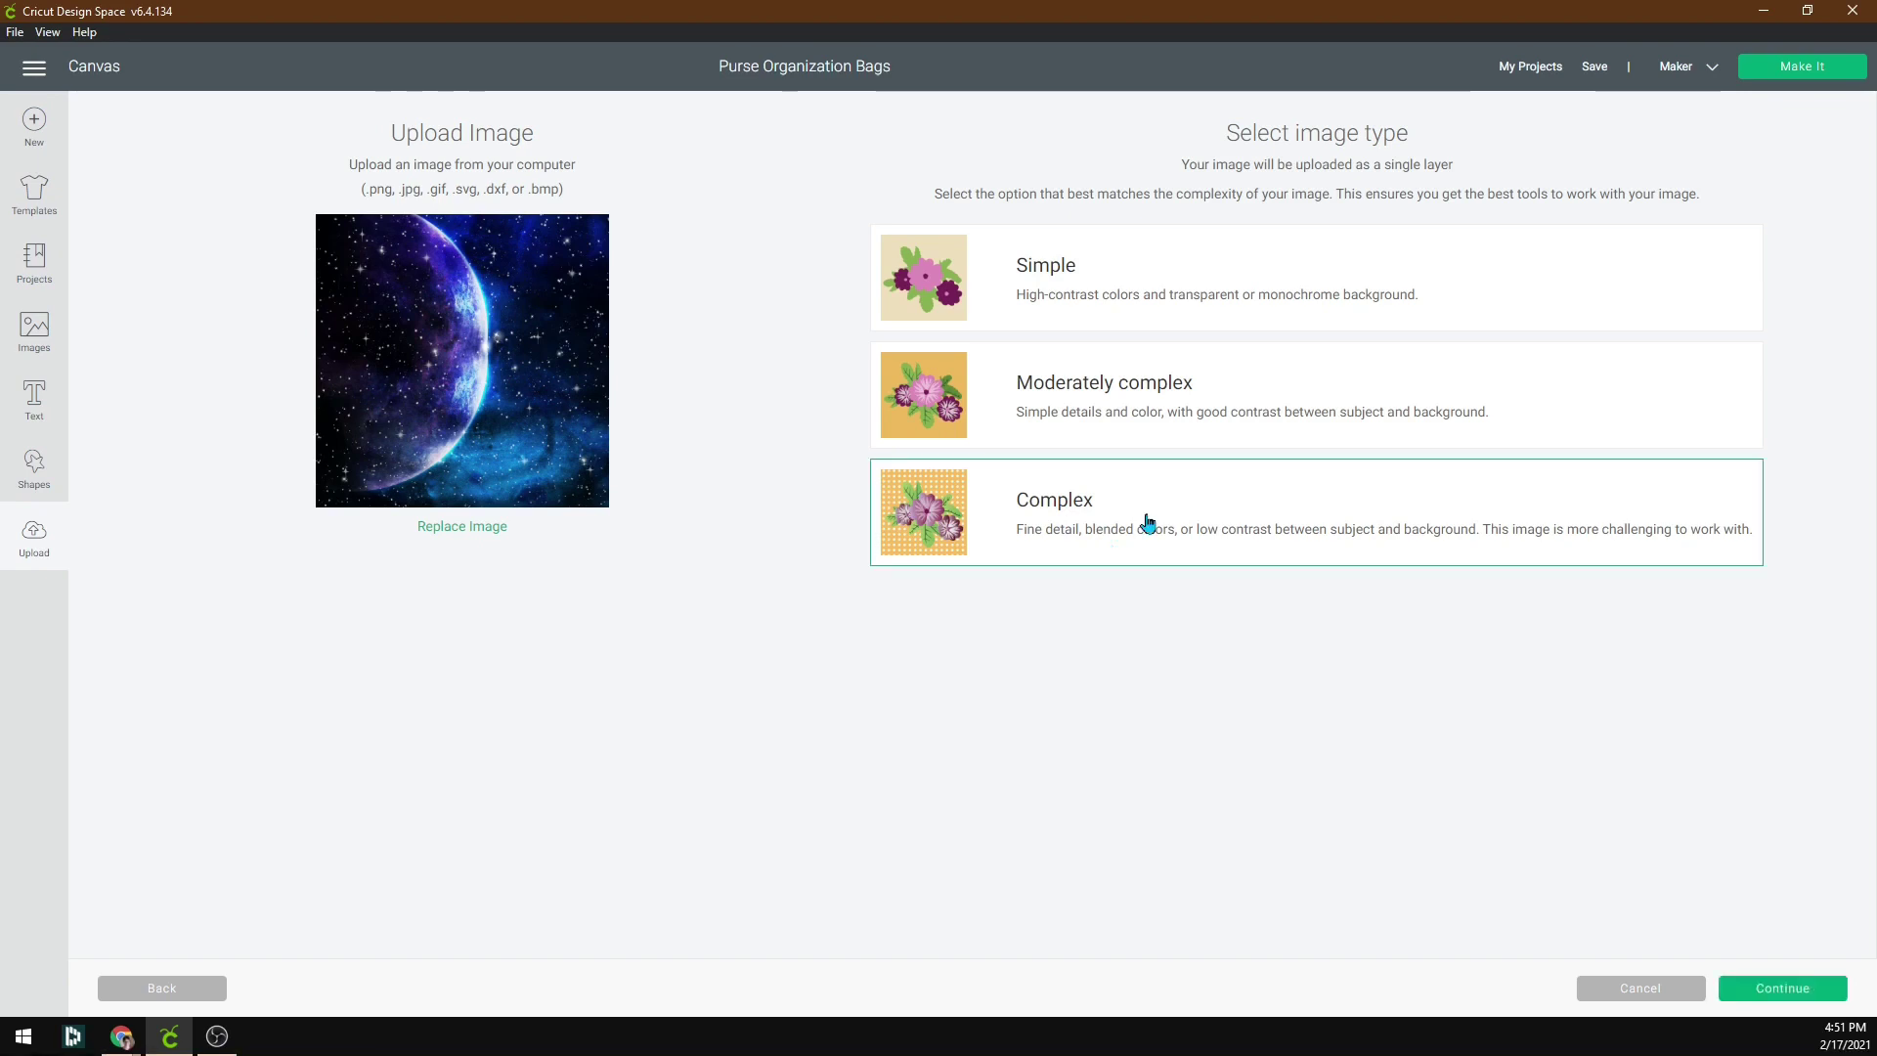
{"action": "left_click", "coordinate": [1796, 989]}
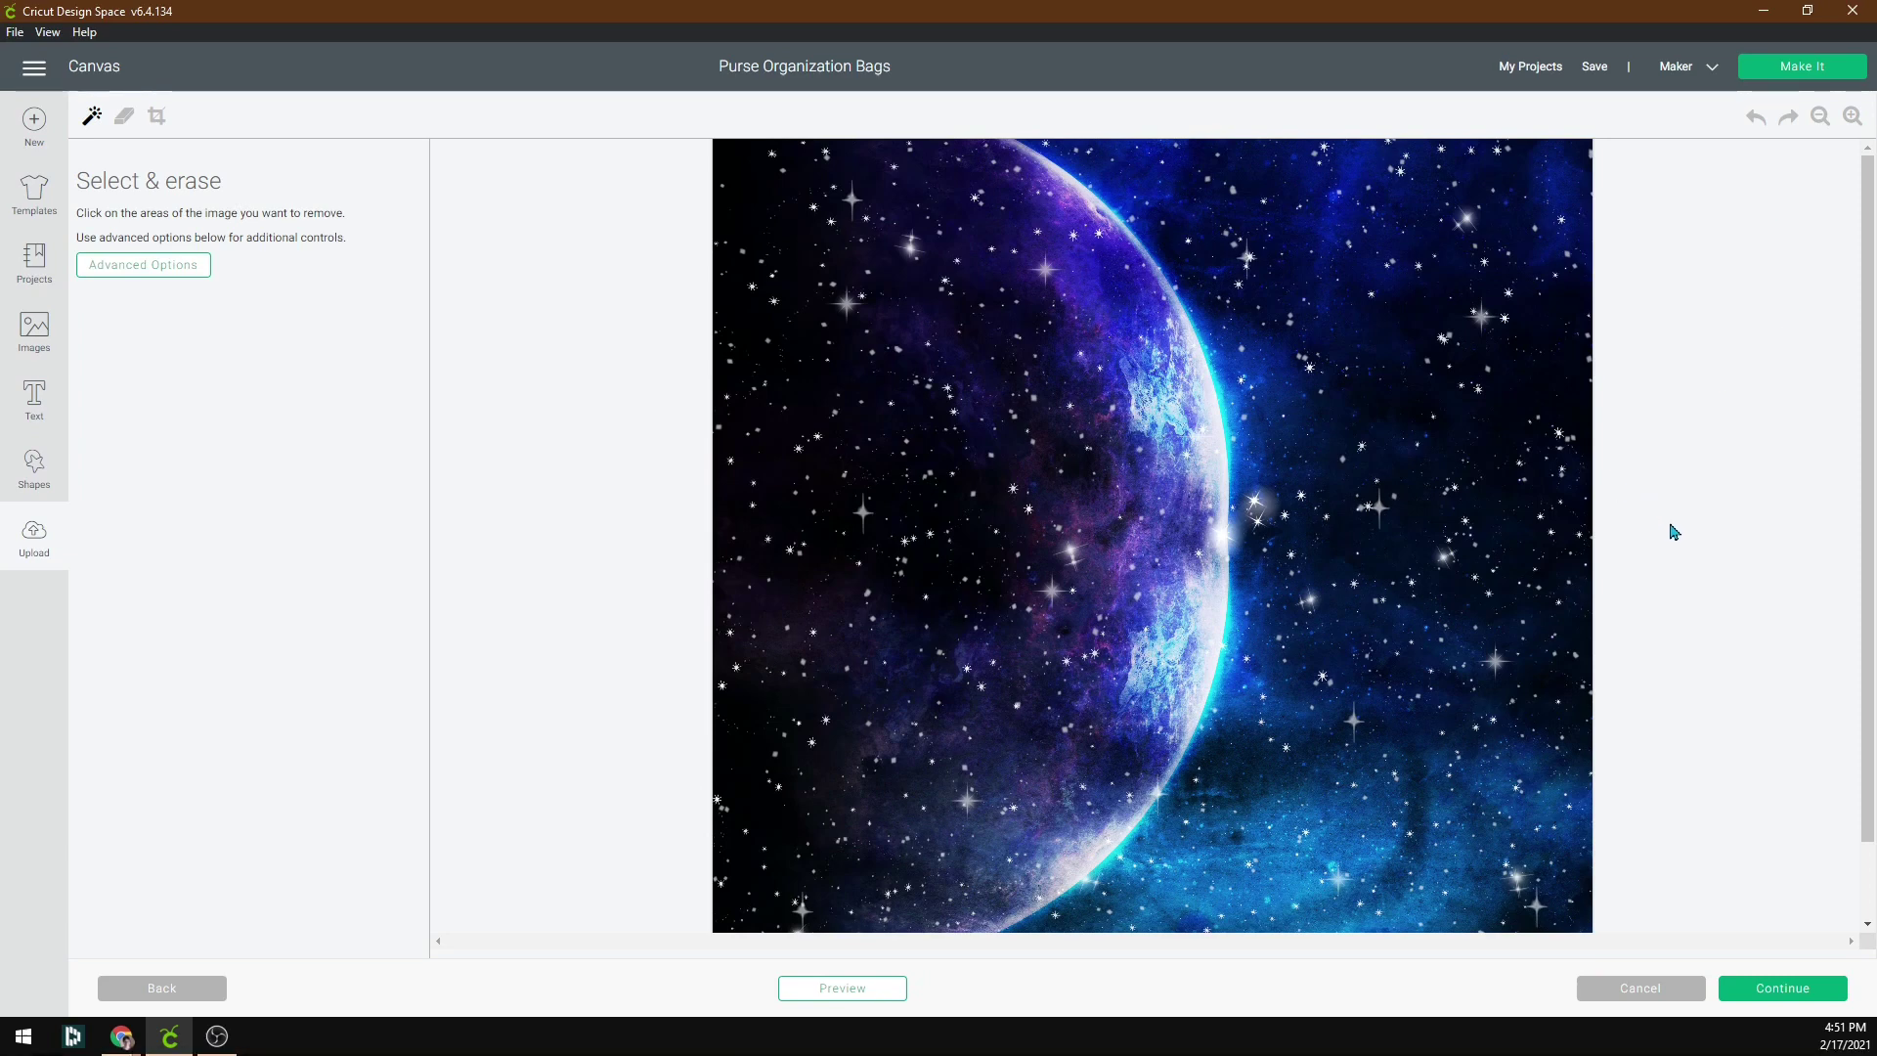
{"action": "left_click", "coordinate": [1777, 995]}
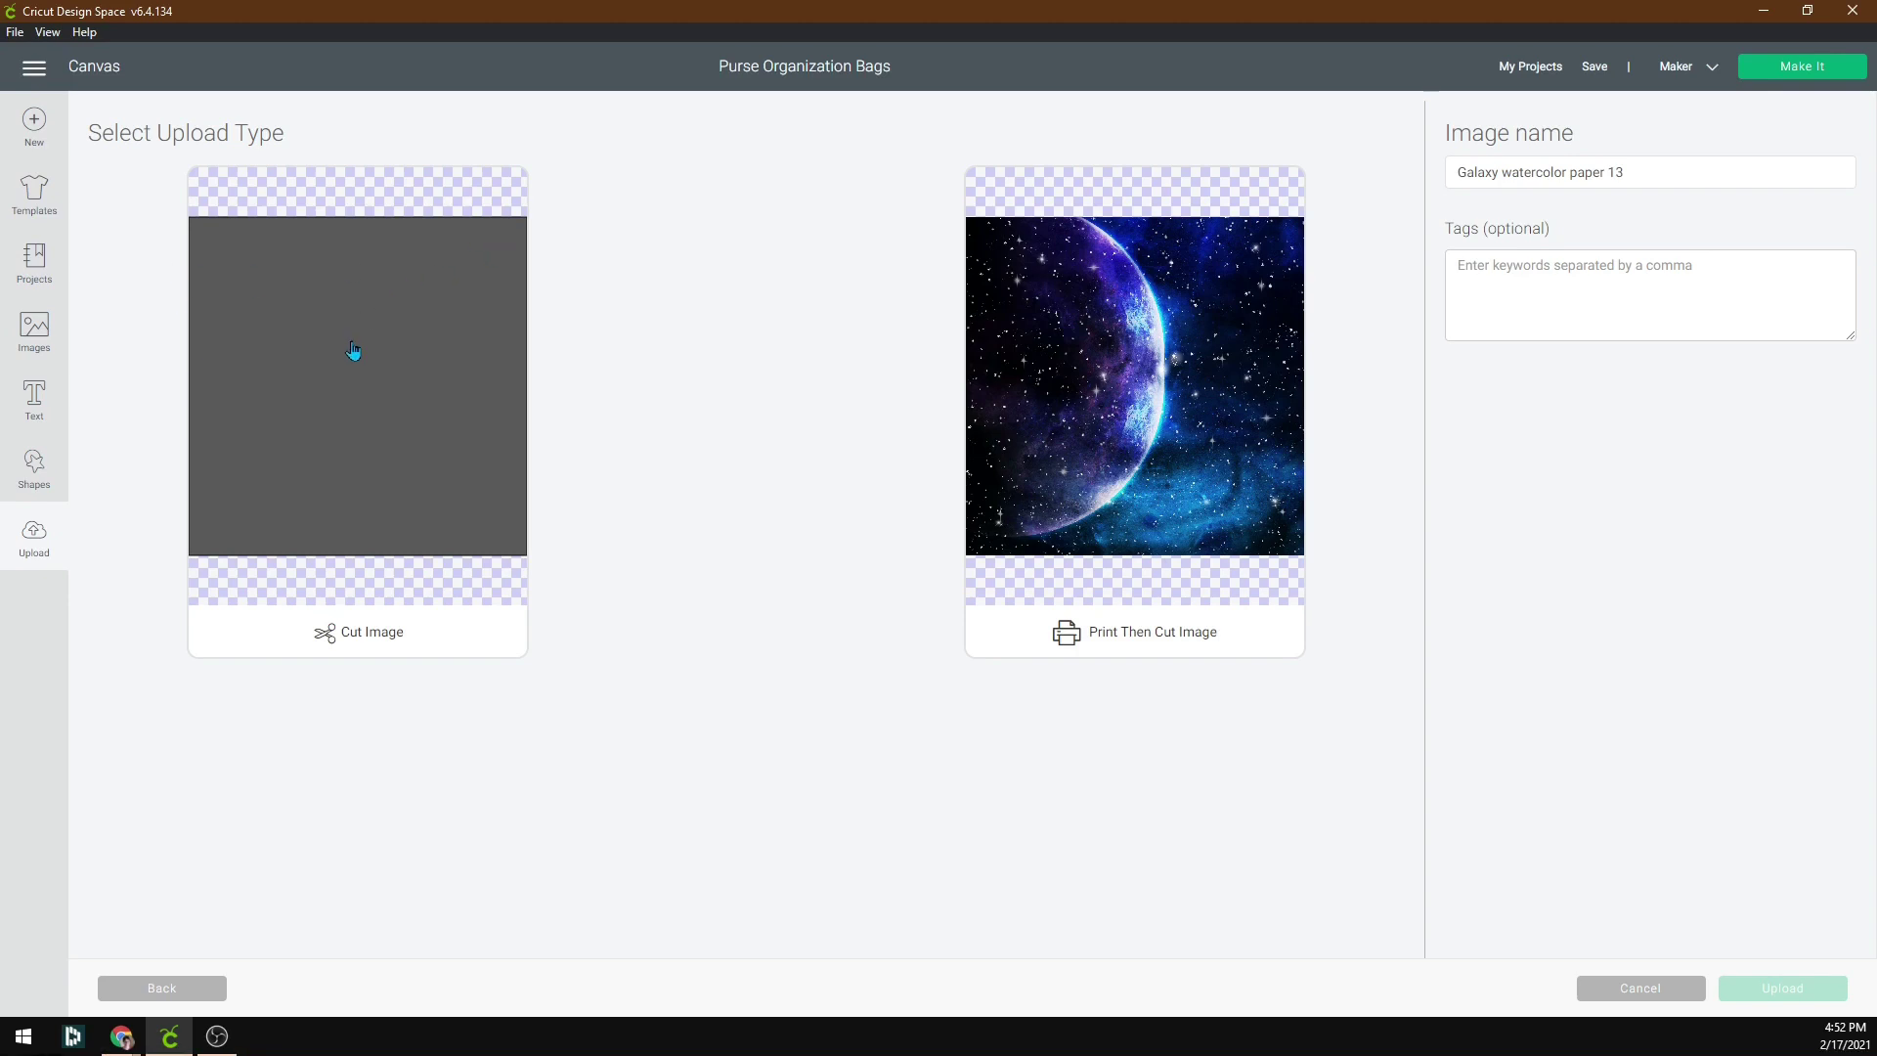
- Upload the galaxy image as a Print Then Cut image with the tags "space, planet, stars"
{"action": "left_click", "coordinate": [1226, 445]}
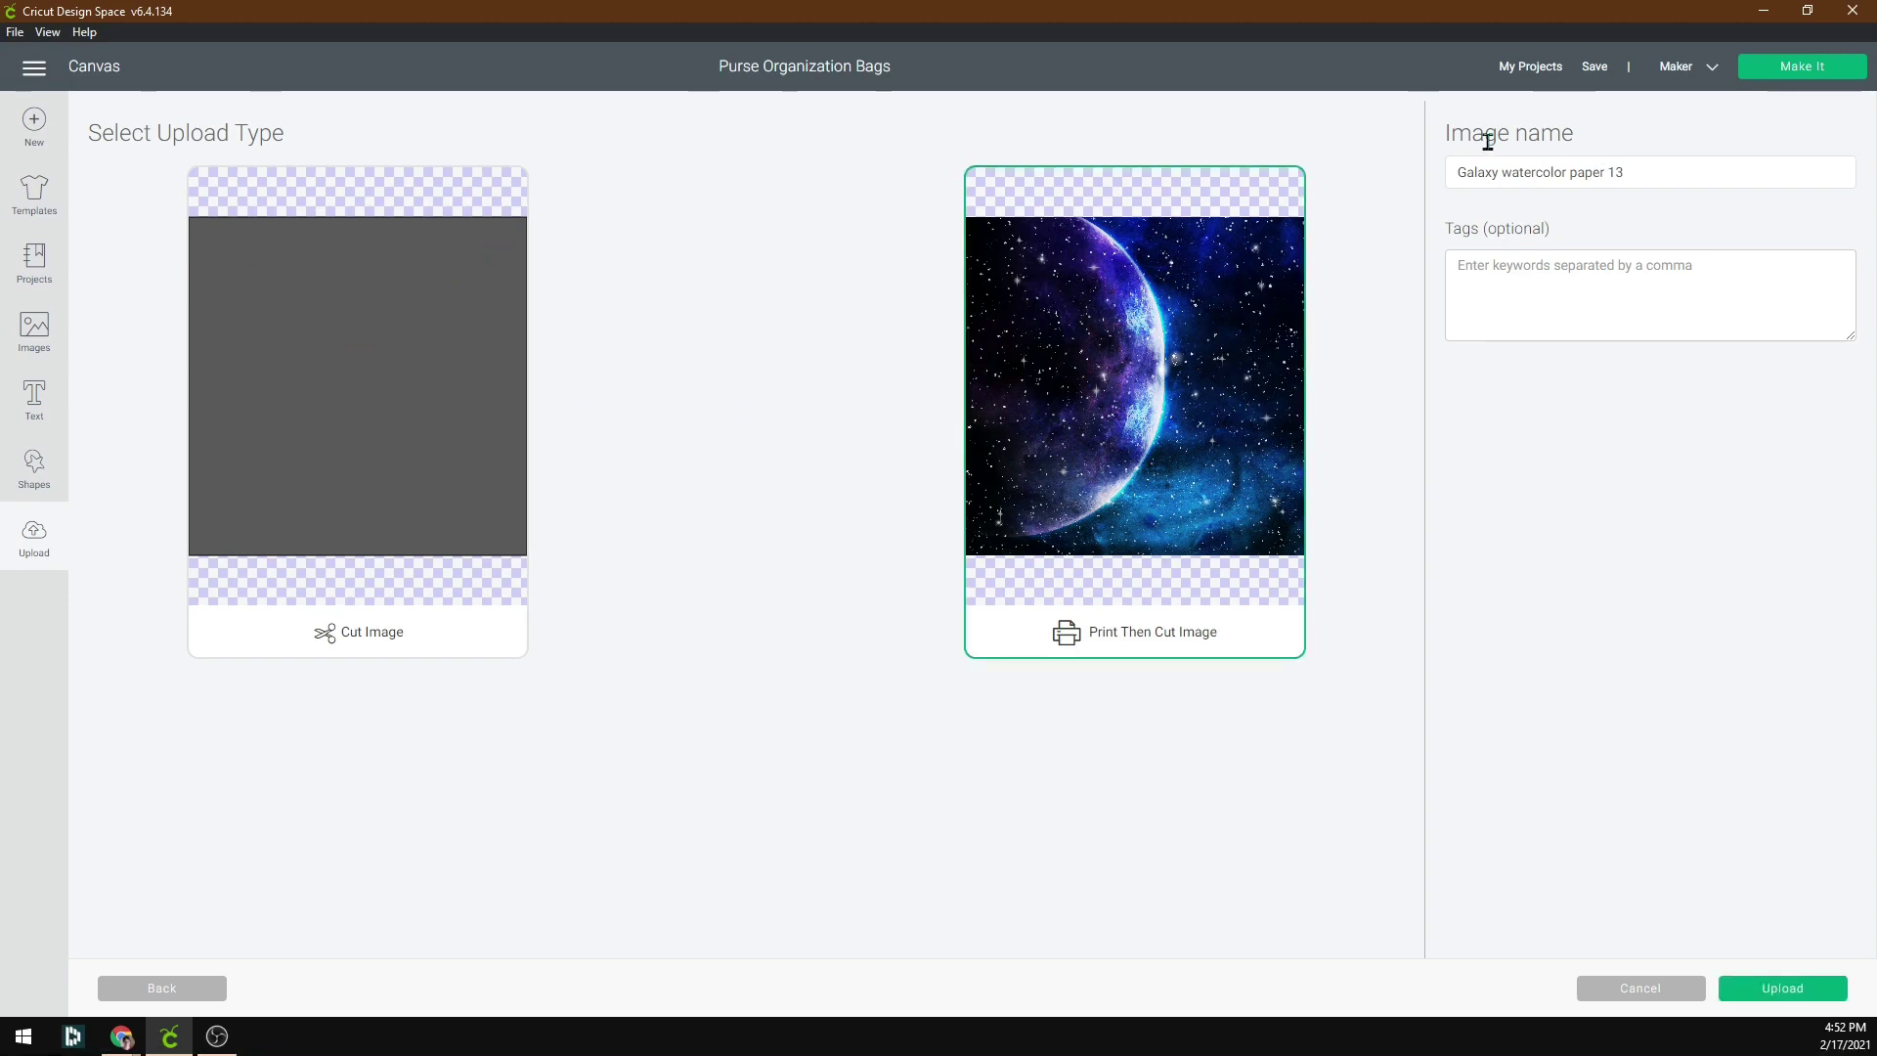
{"action": "left_click", "coordinate": [1538, 274]}
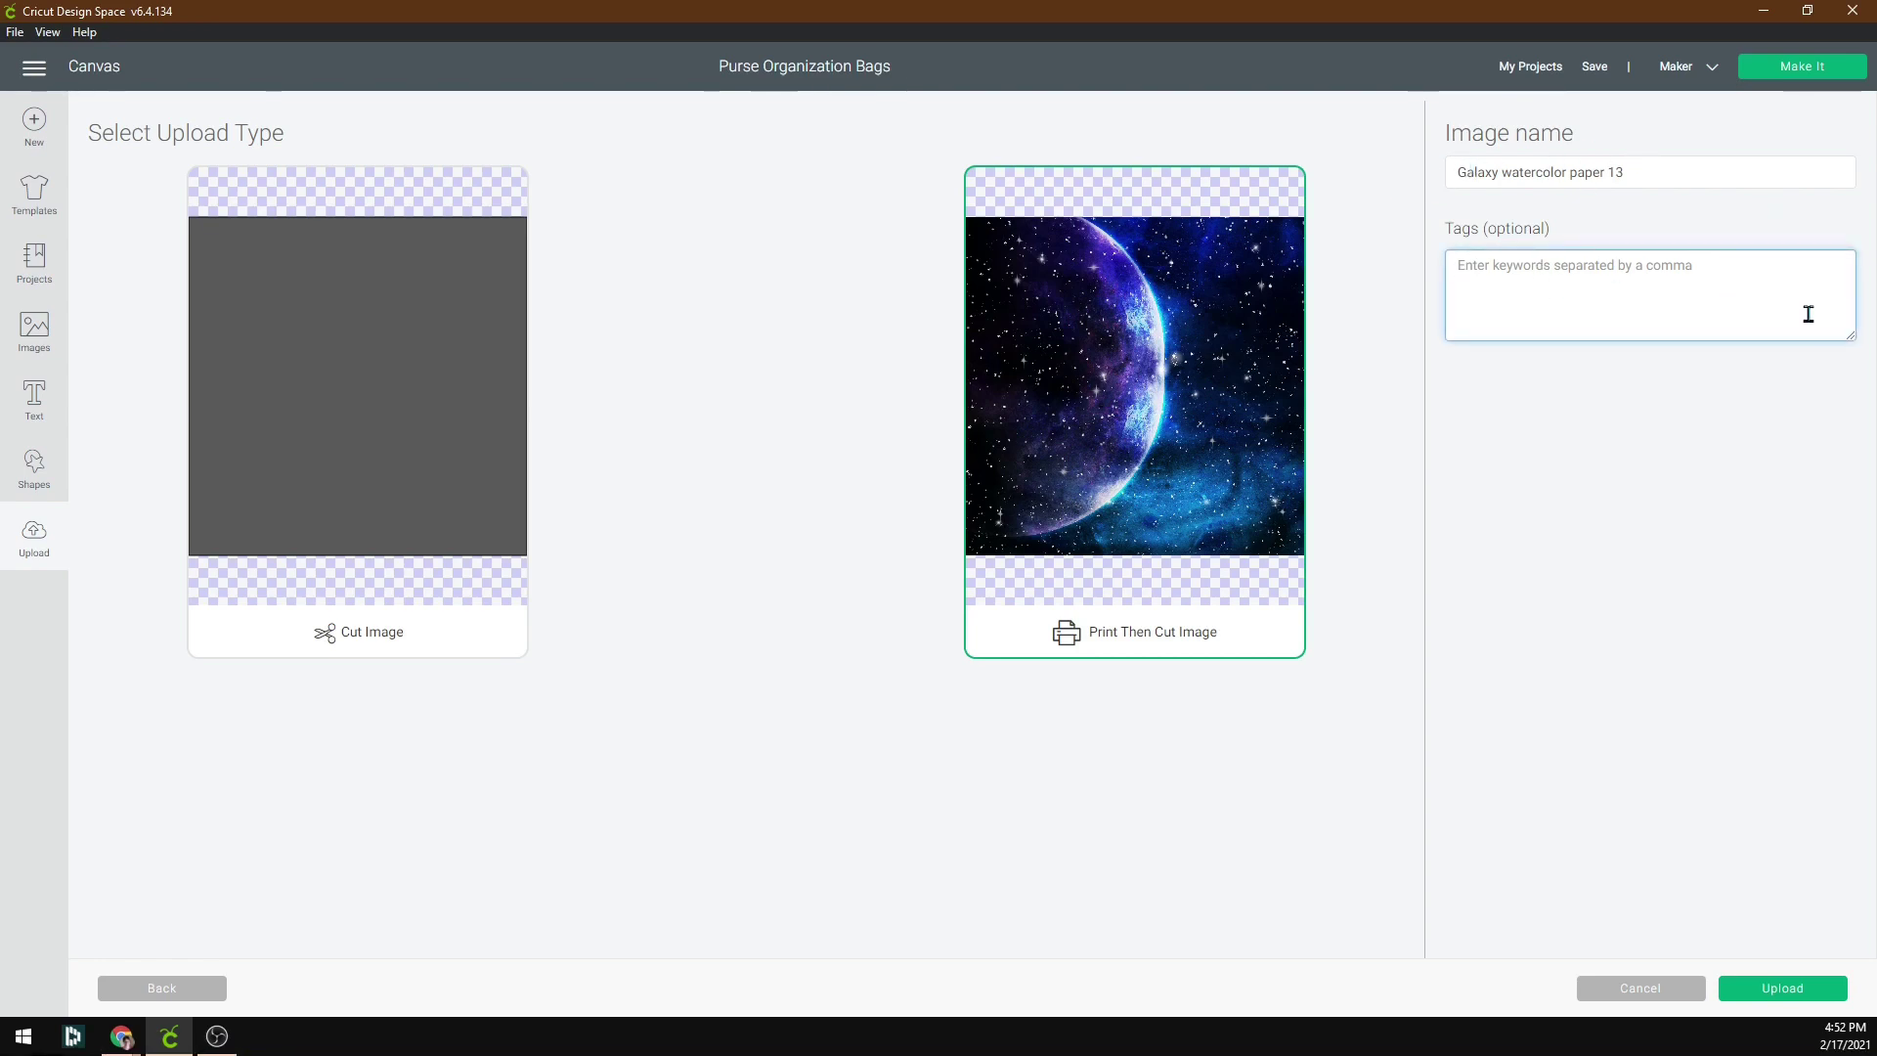
{"action": "type", "text": "space"}
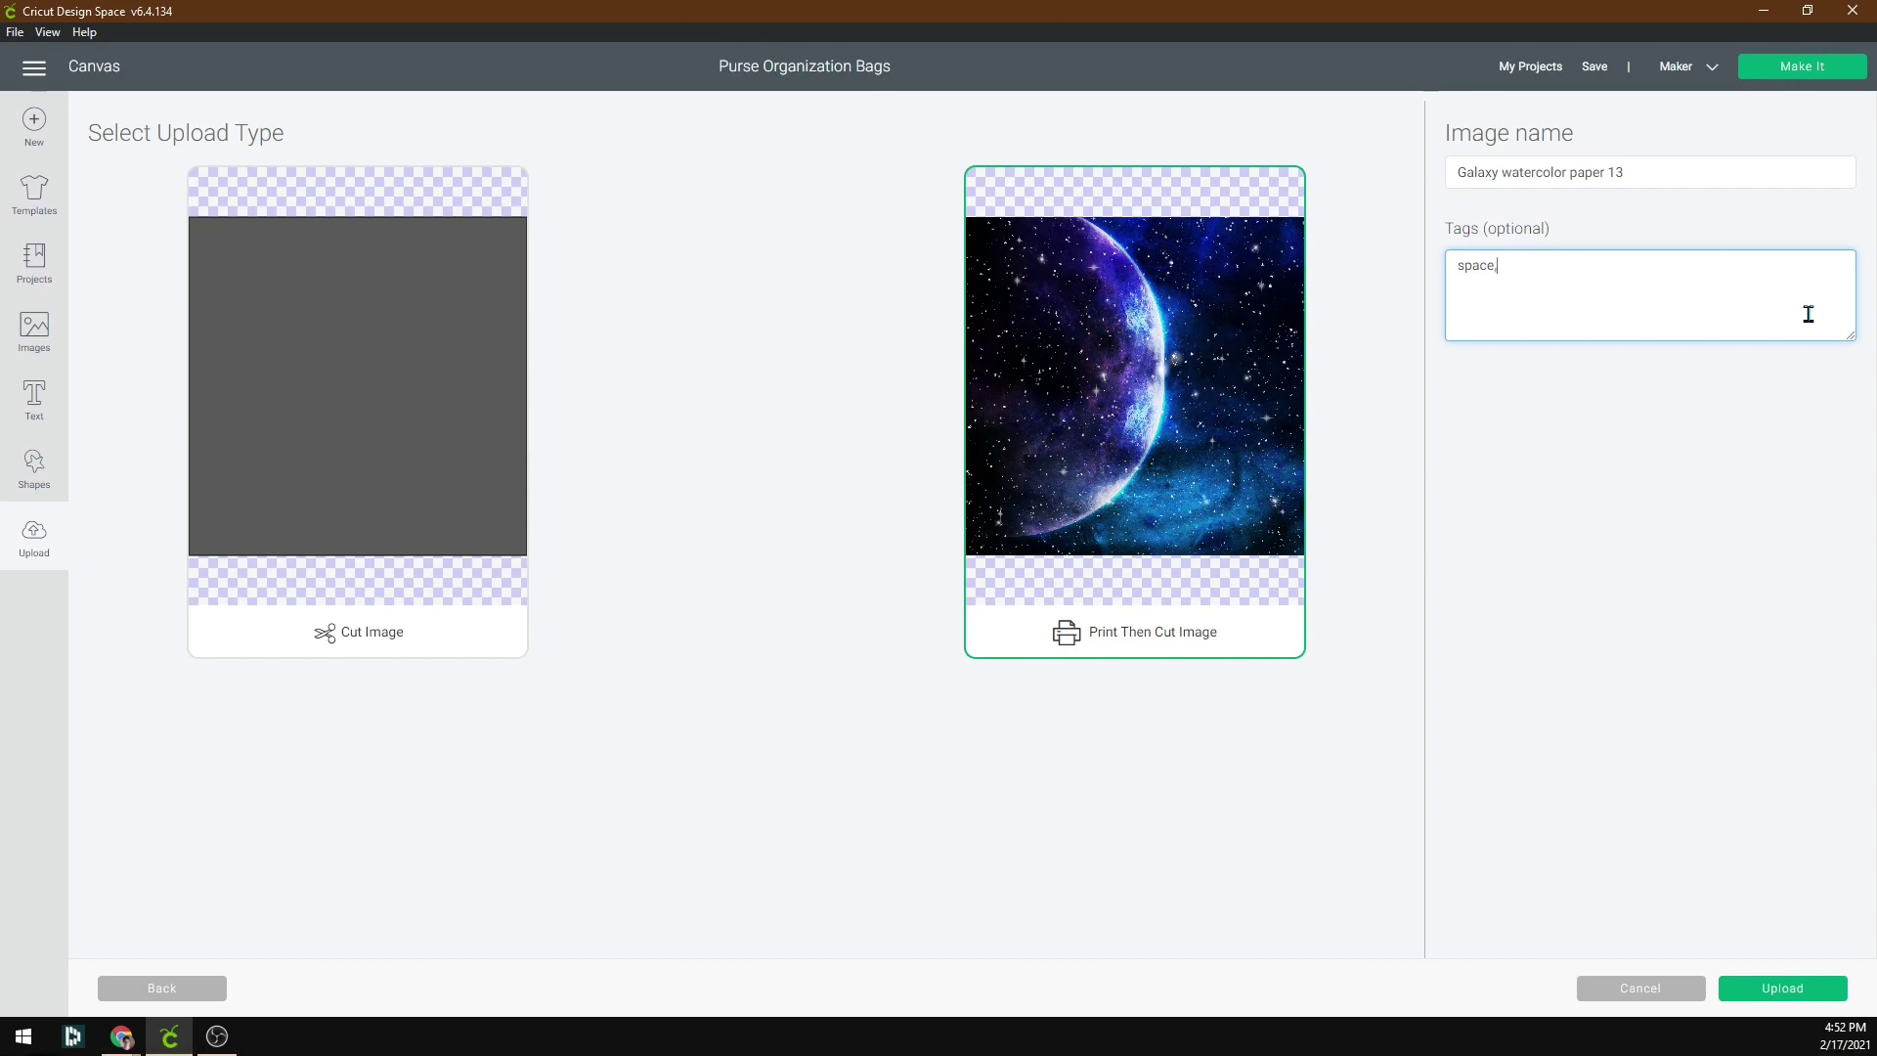
{"action": "type", "text": ", planet, stars"}
{"action": "left_click", "coordinate": [1805, 989]}
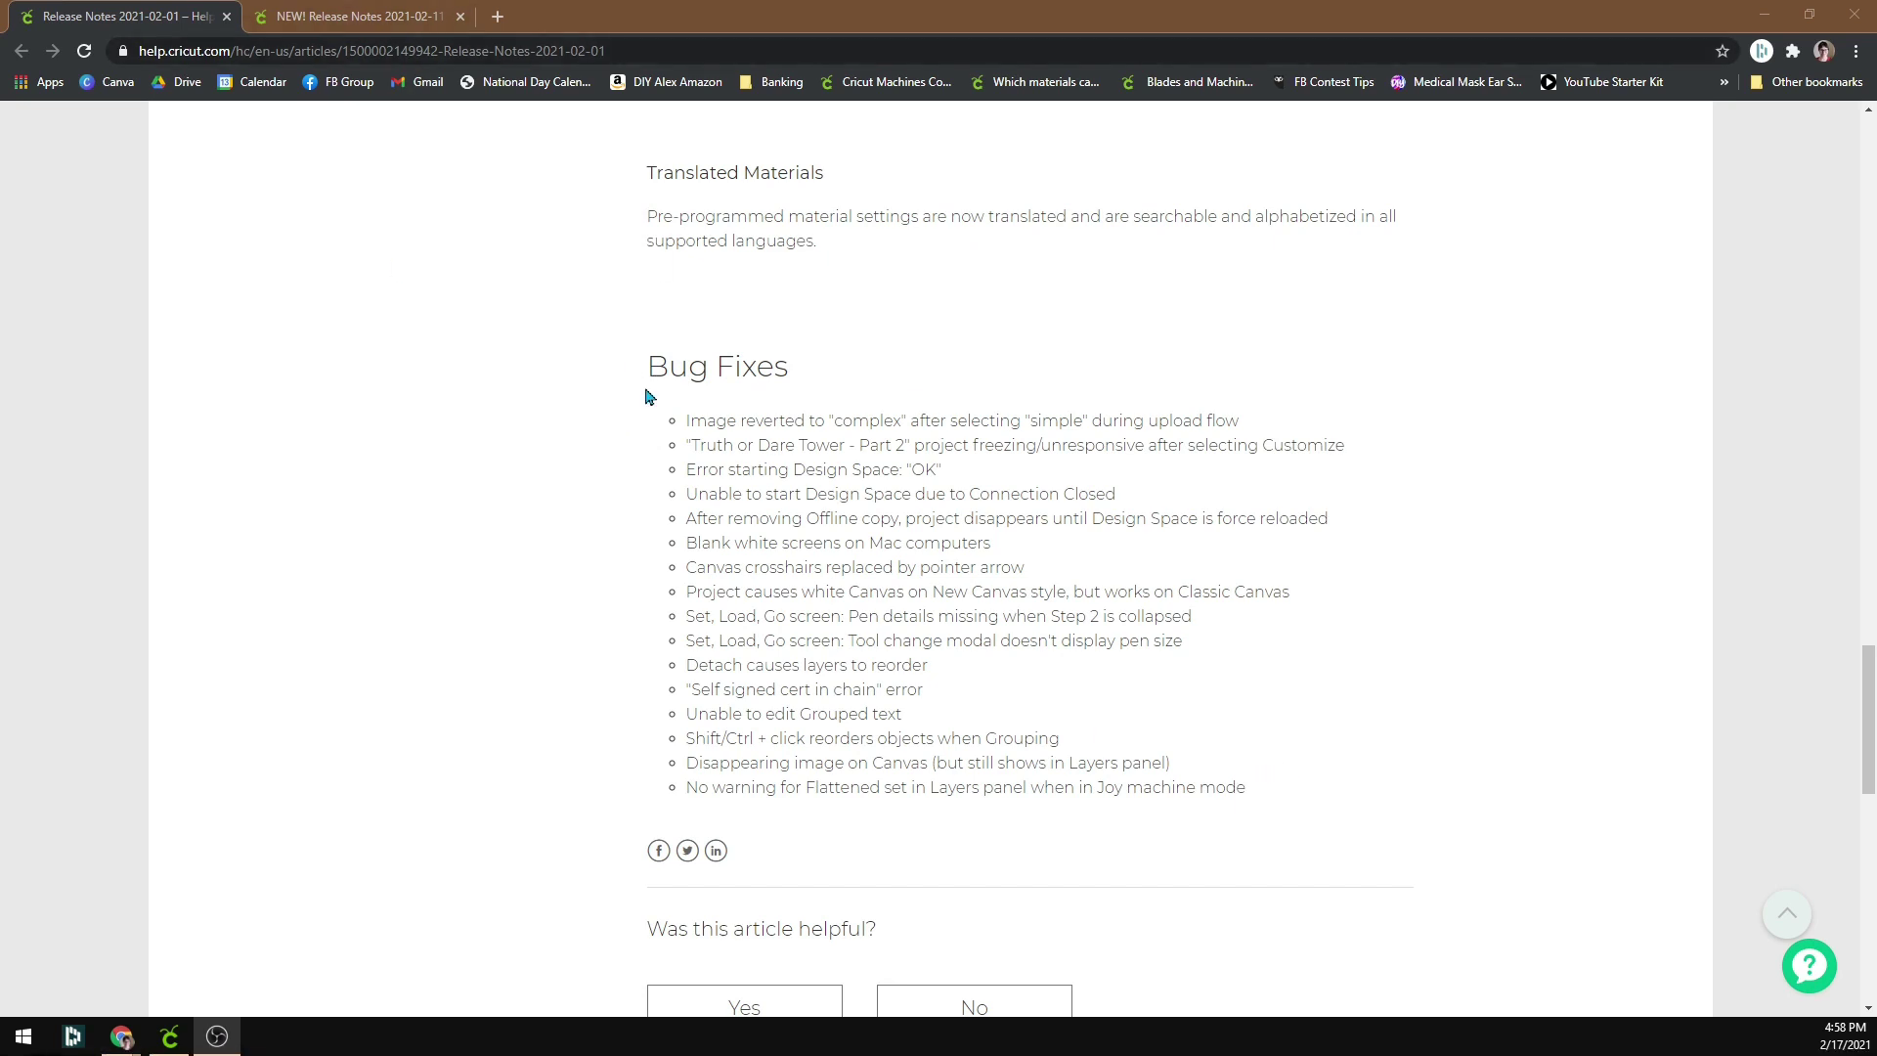
- In the web browser, view the bug fixes in the 2021-02-11 release notes
{"action": "left_click", "coordinate": [396, 14]}
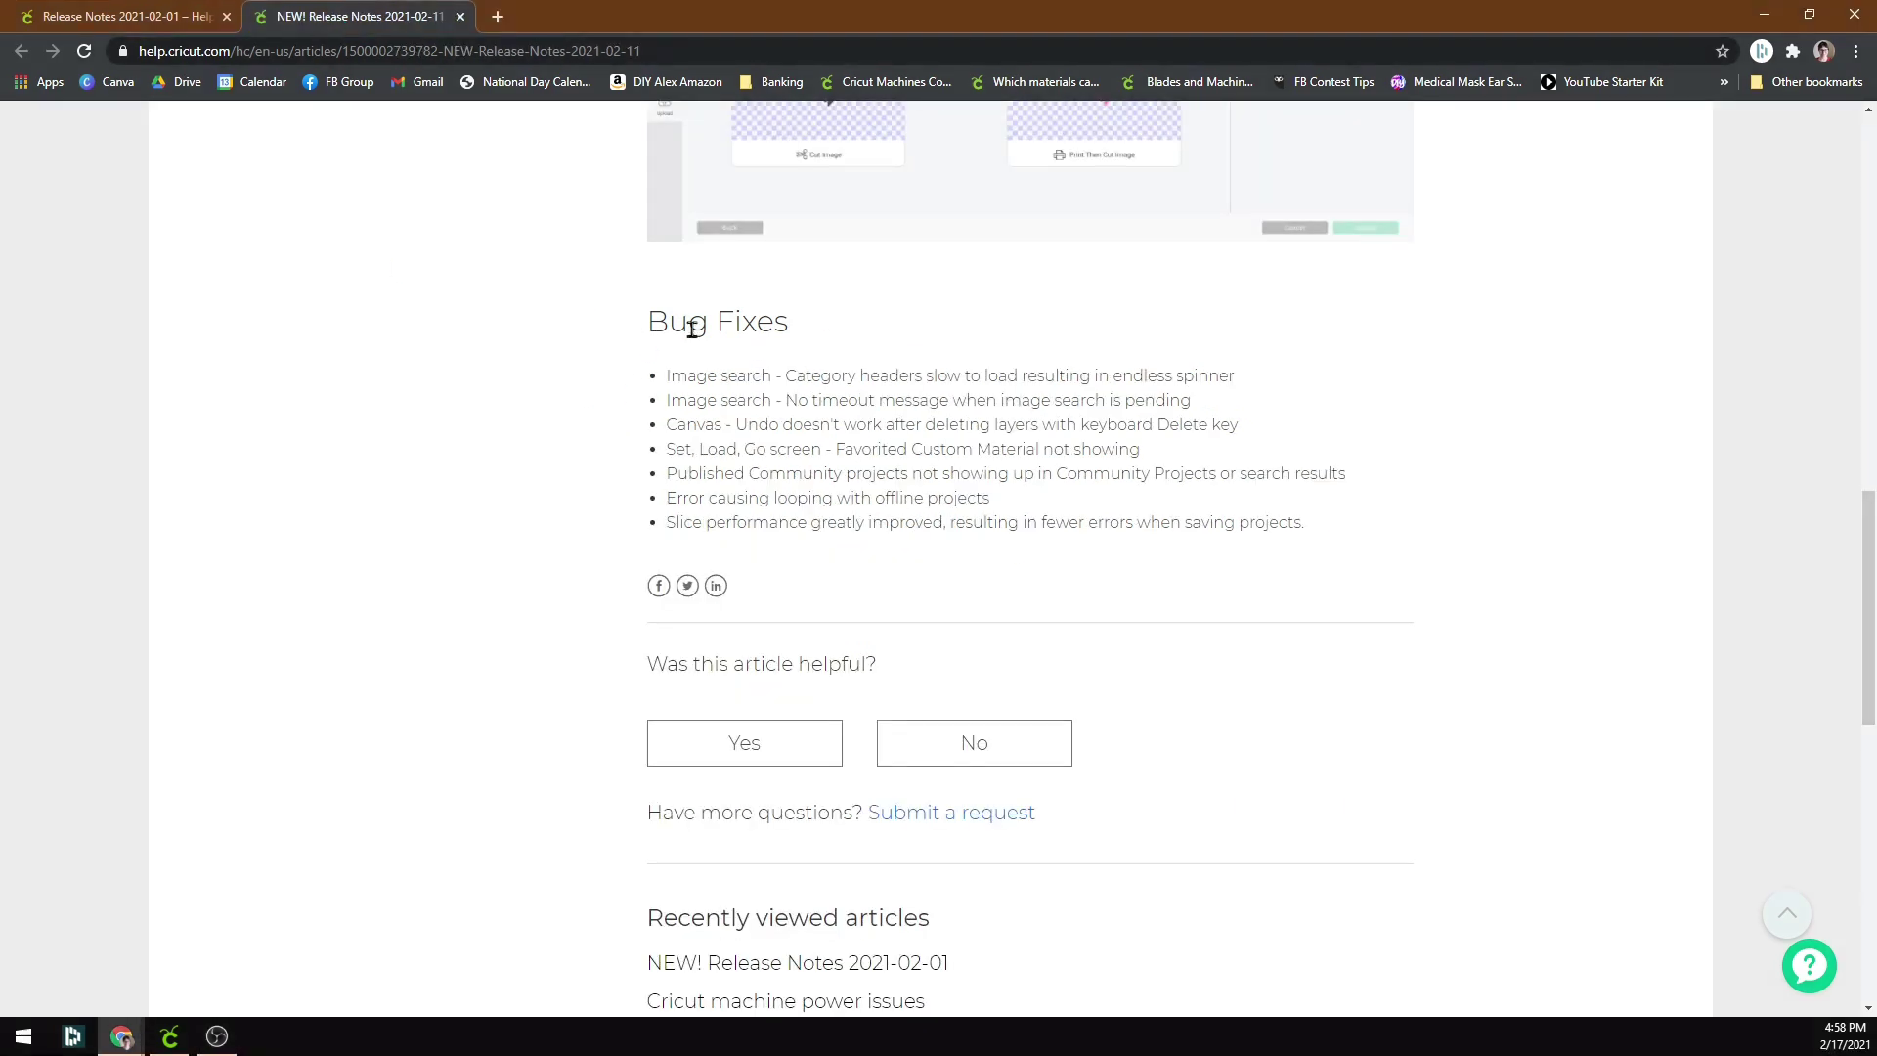